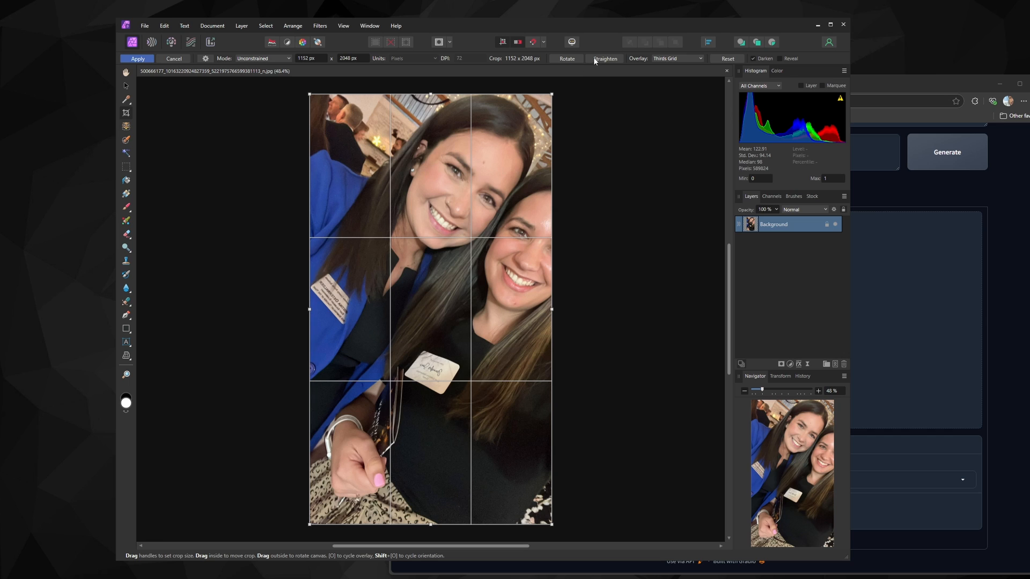
Straighten the photo along a tilted reference line, then resize the crop to about 1259 x 2048 px and apply it
left_click(594, 59)
left_click_drag(511, 144, 423, 245)
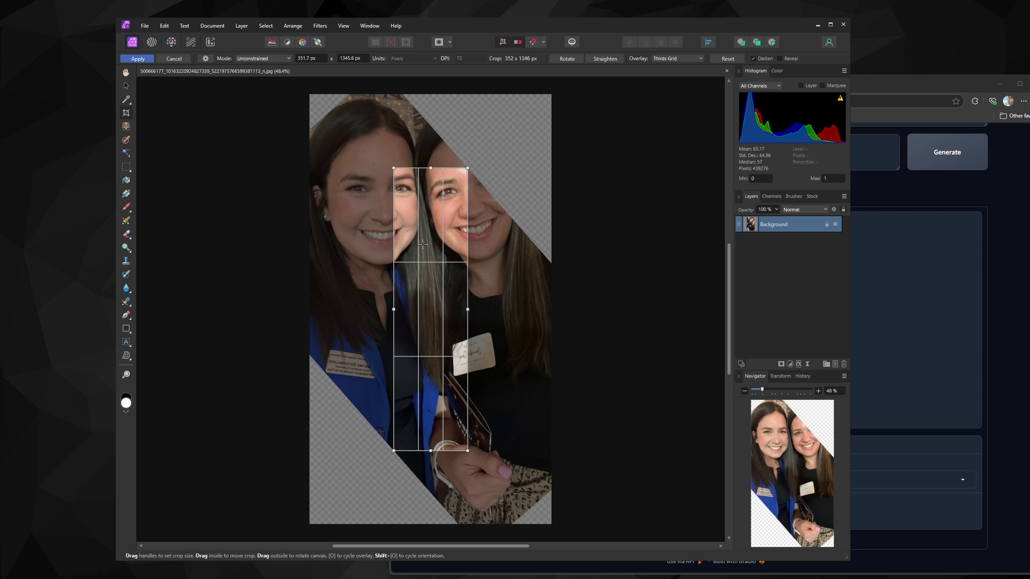
left_click_drag(391, 310, 267, 309)
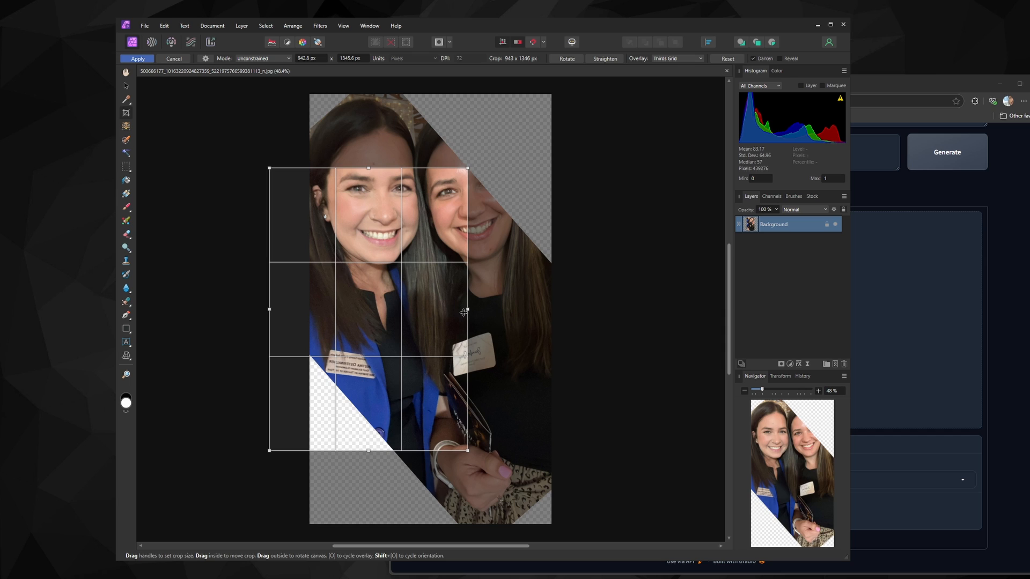
left_click_drag(467, 310, 494, 311)
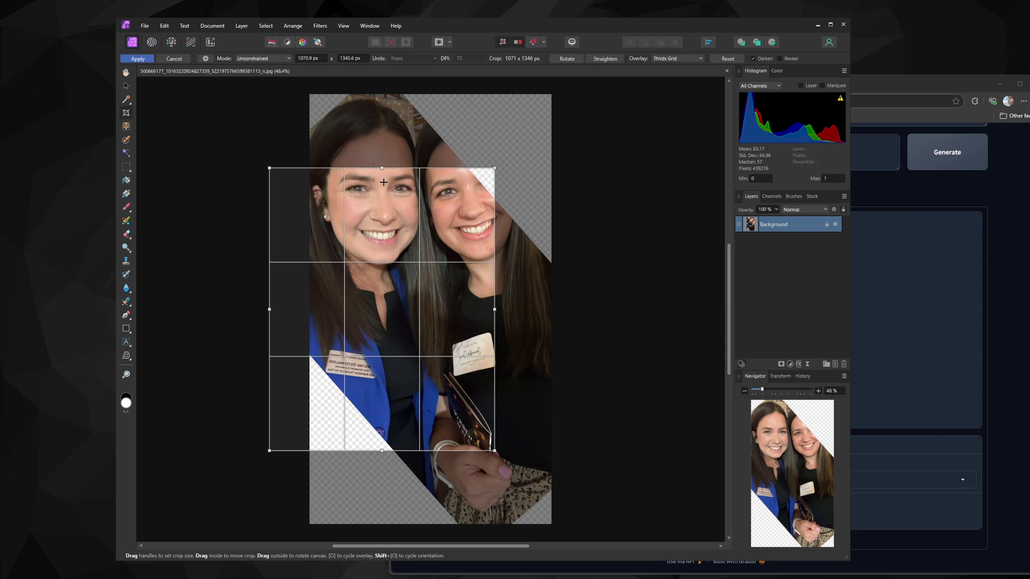
left_click_drag(382, 169, 386, 95)
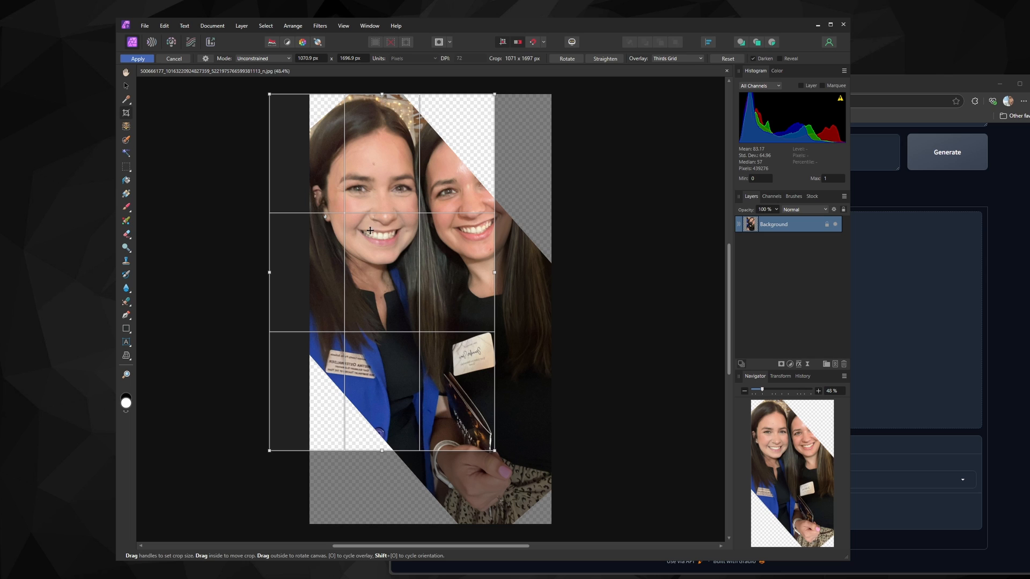
left_click_drag(382, 452, 366, 525)
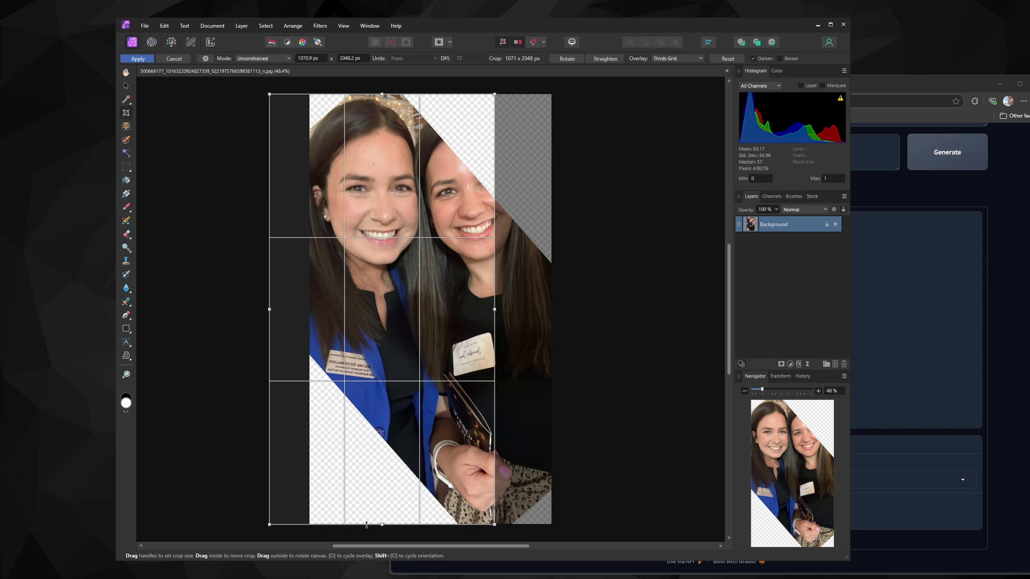
left_click_drag(268, 309, 243, 310)
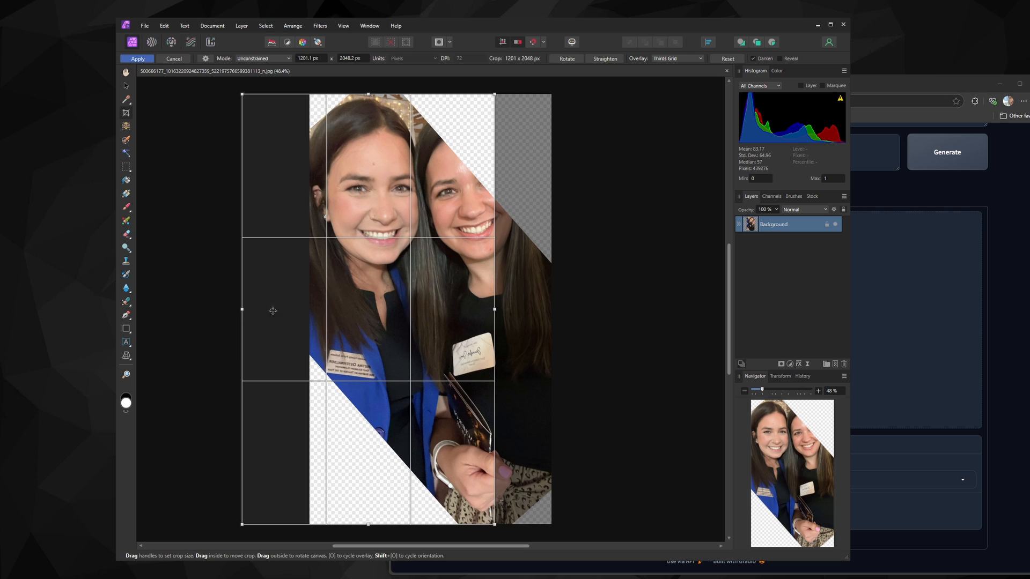
left_click_drag(495, 307, 504, 308)
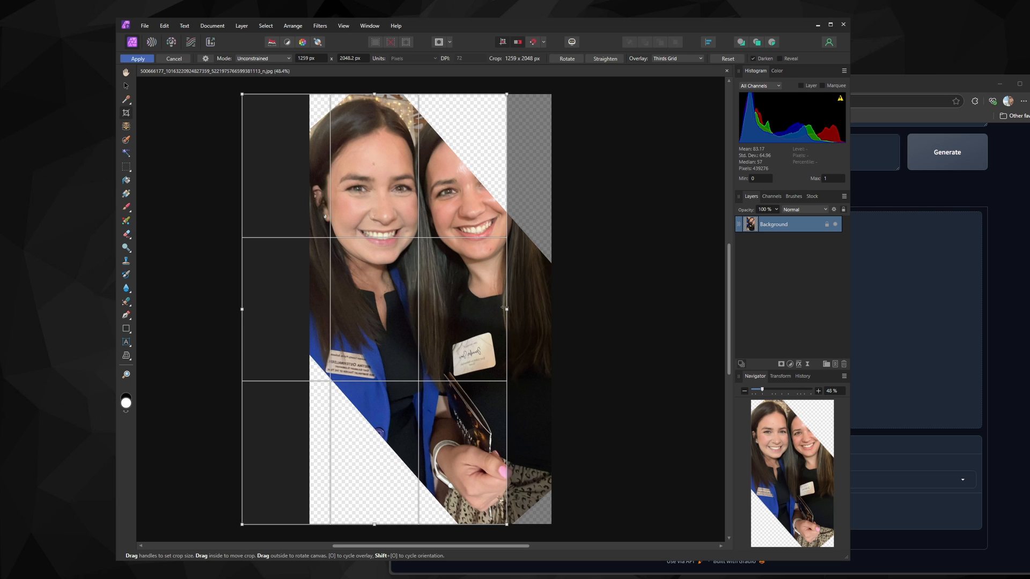
left_click(138, 59)
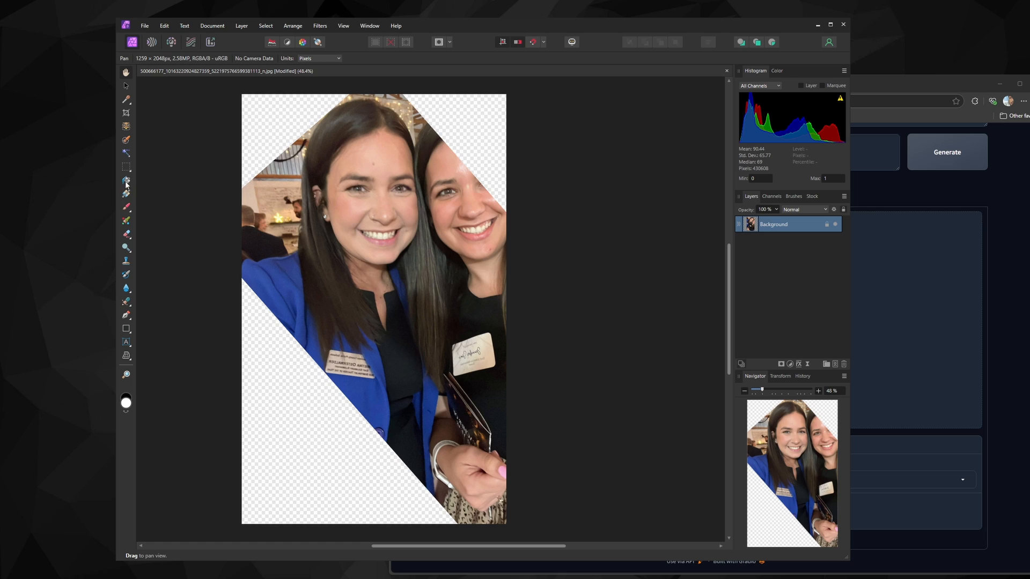
Lasso-select the woman on the right and cut her out of the photo
left_click(127, 141)
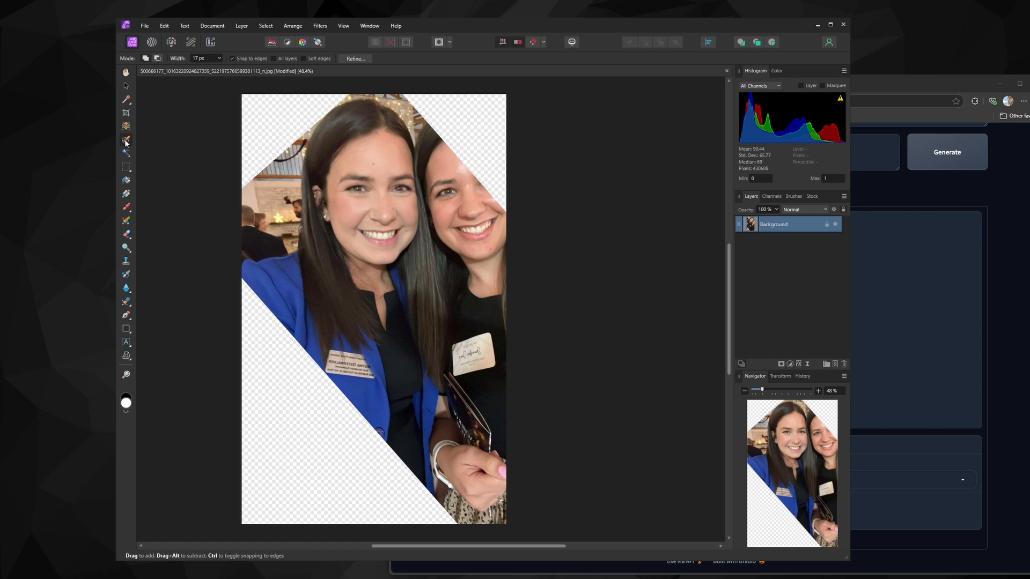
left_click(126, 168)
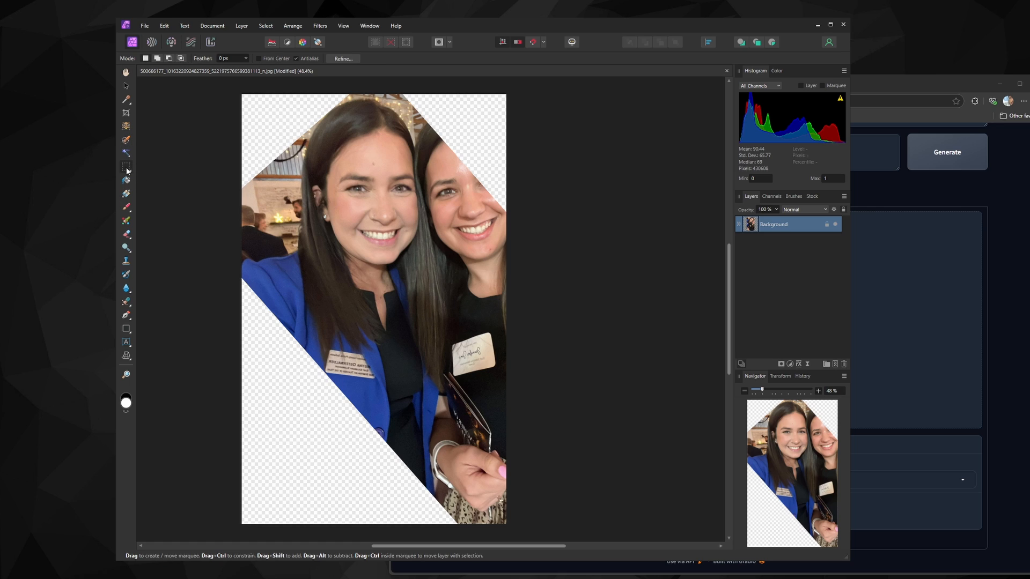
left_click_drag(128, 170, 161, 211)
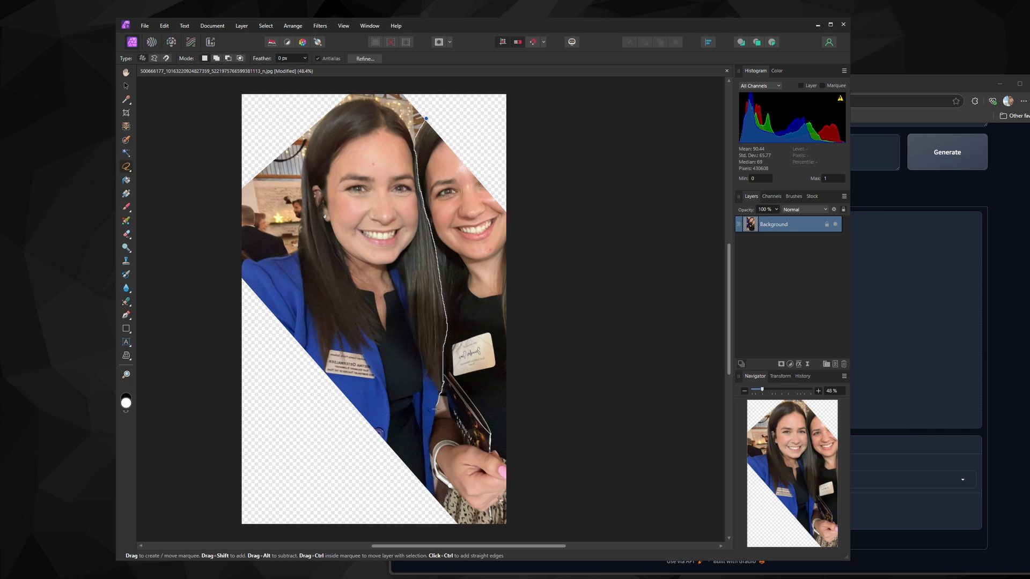
left_click_drag(435, 409, 430, 441)
mouse_move(437, 501)
left_mouse_down()
mouse_move(447, 531)
mouse_move(515, 529)
mouse_move(510, 443)
mouse_move(528, 275)
mouse_move(524, 194)
mouse_move(426, 119)
left_mouse_up()
left_click(164, 25)
left_click(167, 55)
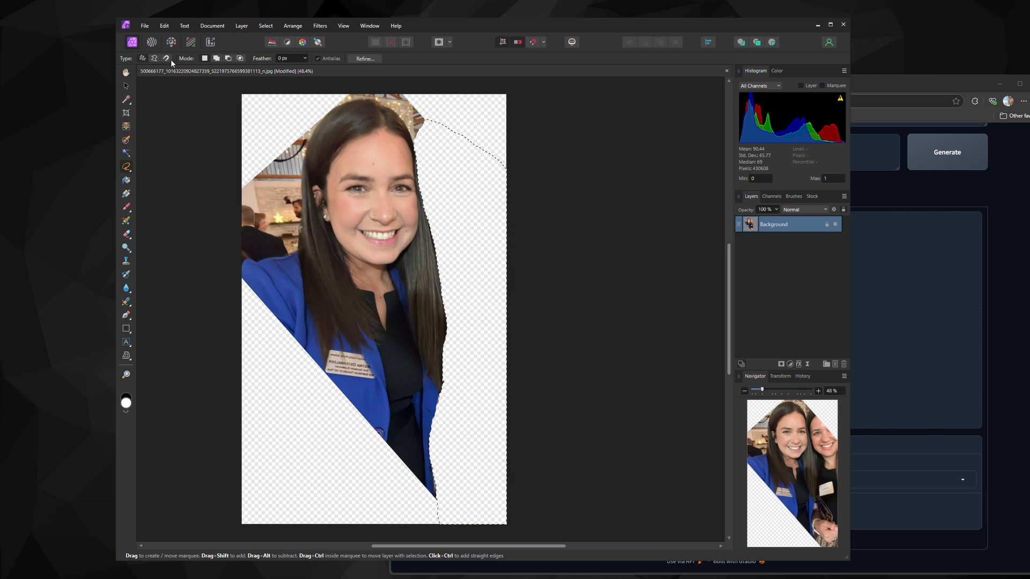
Add a new pixel layer beneath the photo and flood-fill it with a colour sampled from the image
left_click(835, 365)
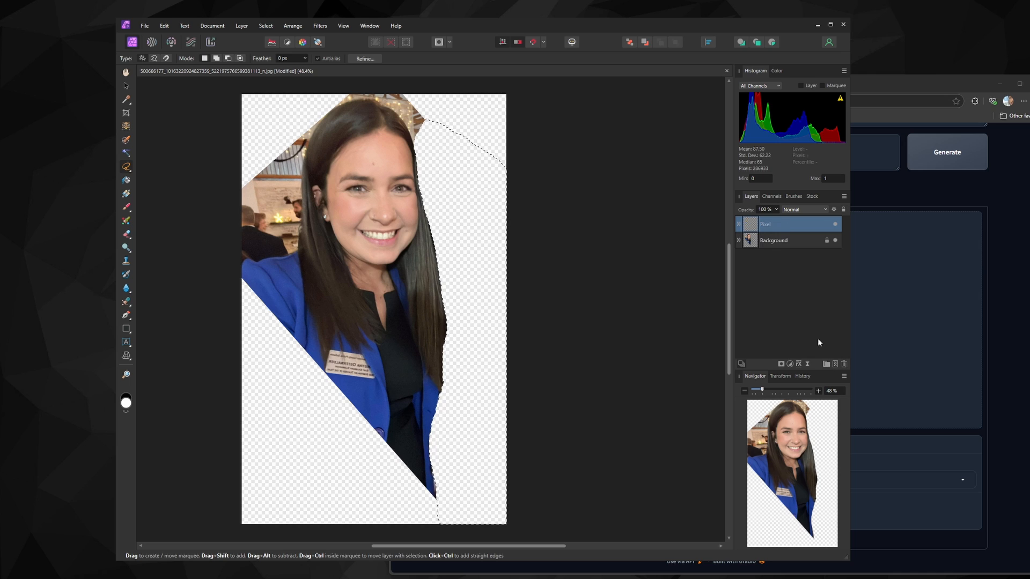
left_click_drag(765, 226, 770, 252)
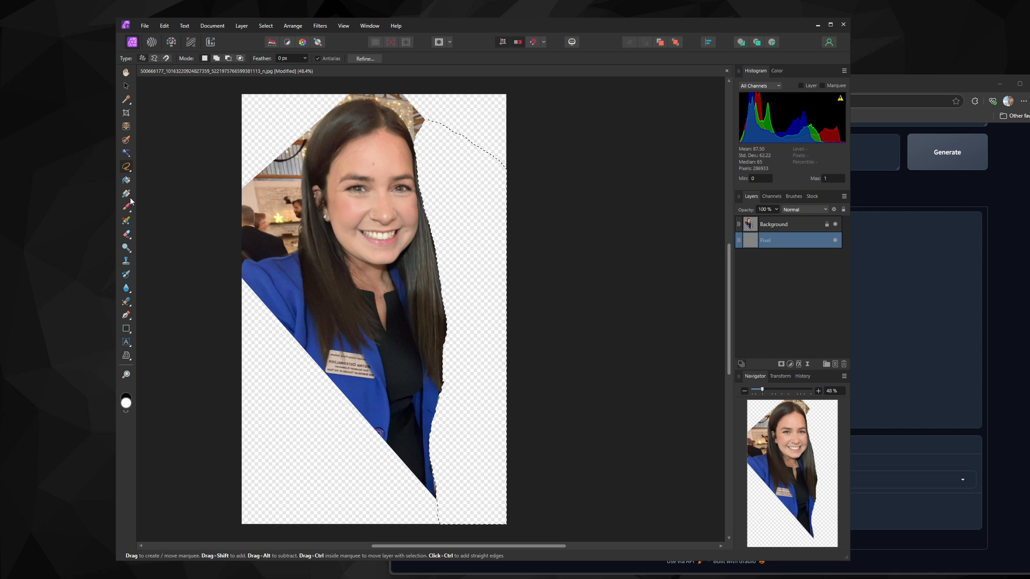
left_click(124, 103)
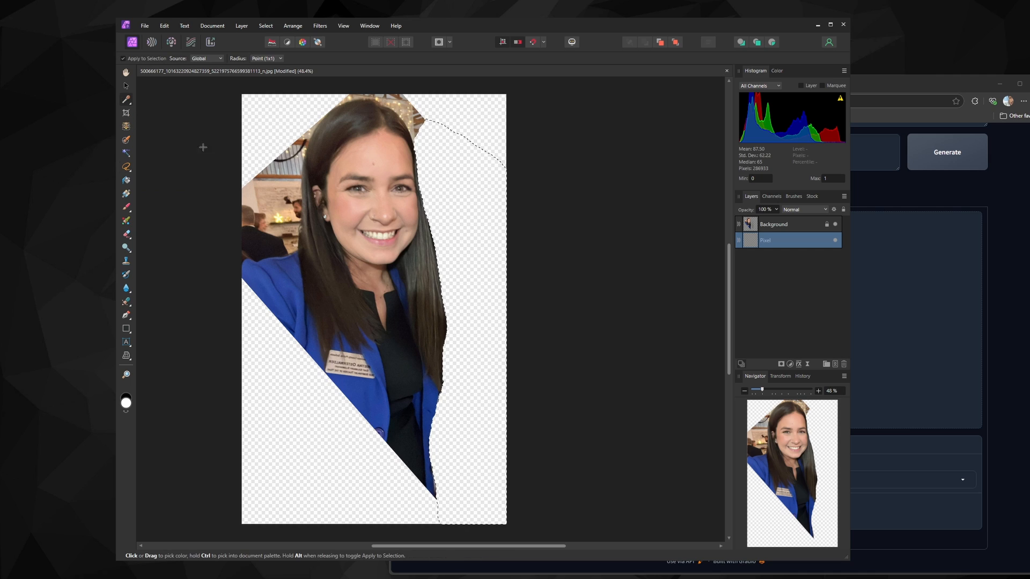
left_click(249, 188)
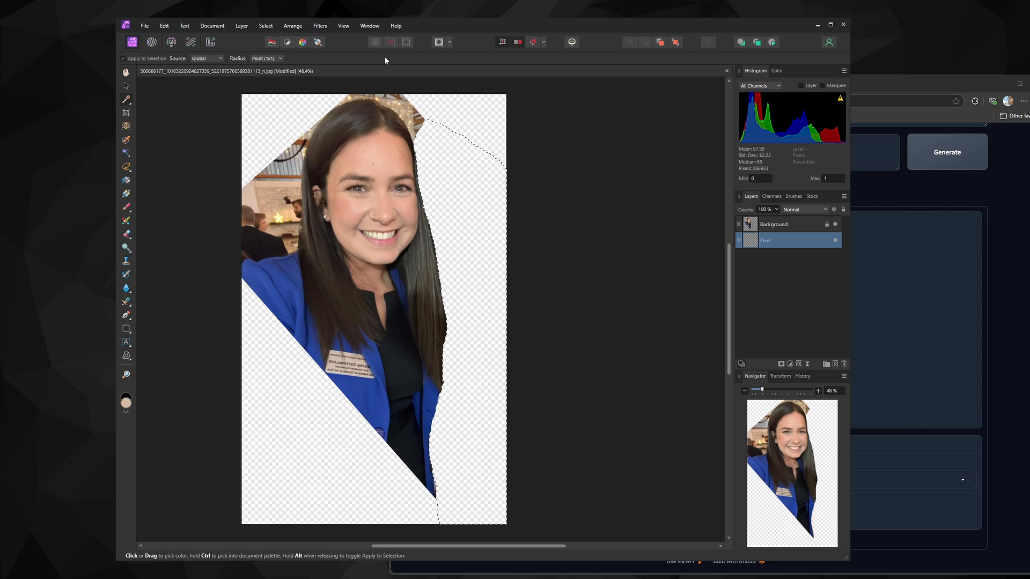
left_click(391, 43)
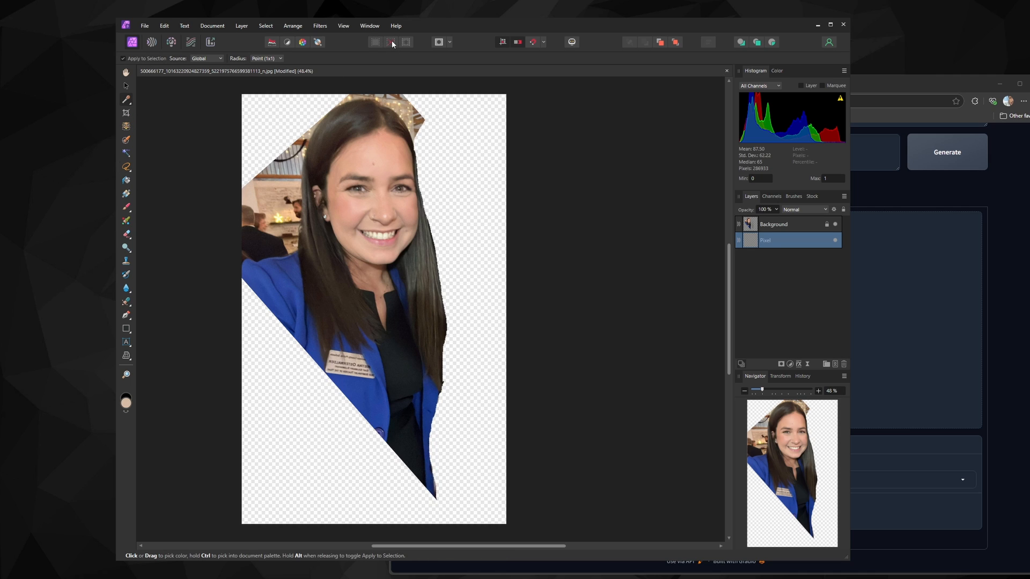
left_click(127, 182)
left_click(291, 135)
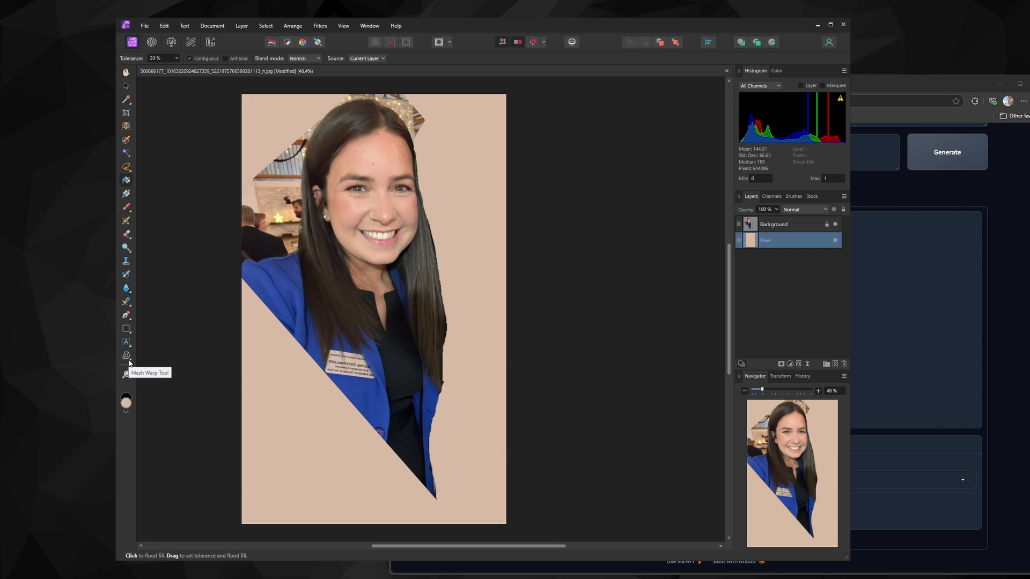
Remove the name badge on the jacket with the Inpainting Brush on the Background layer
left_click(126, 303)
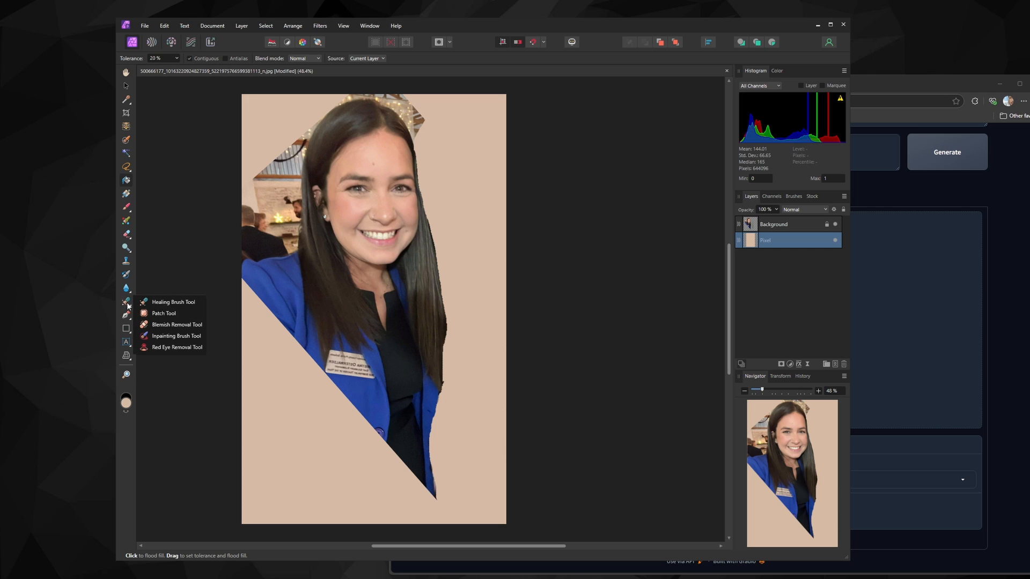
left_click(166, 336)
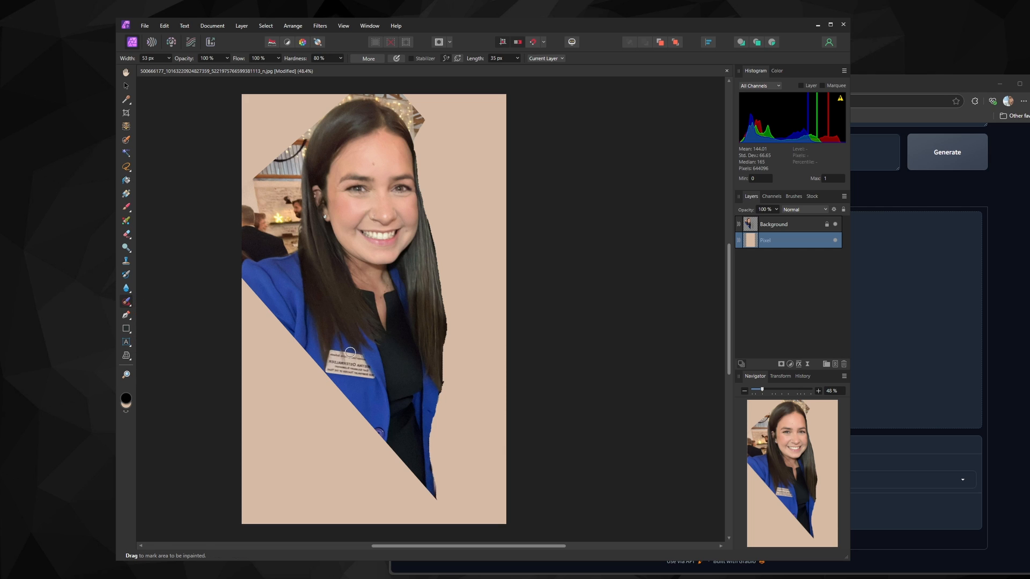
left_click(748, 228)
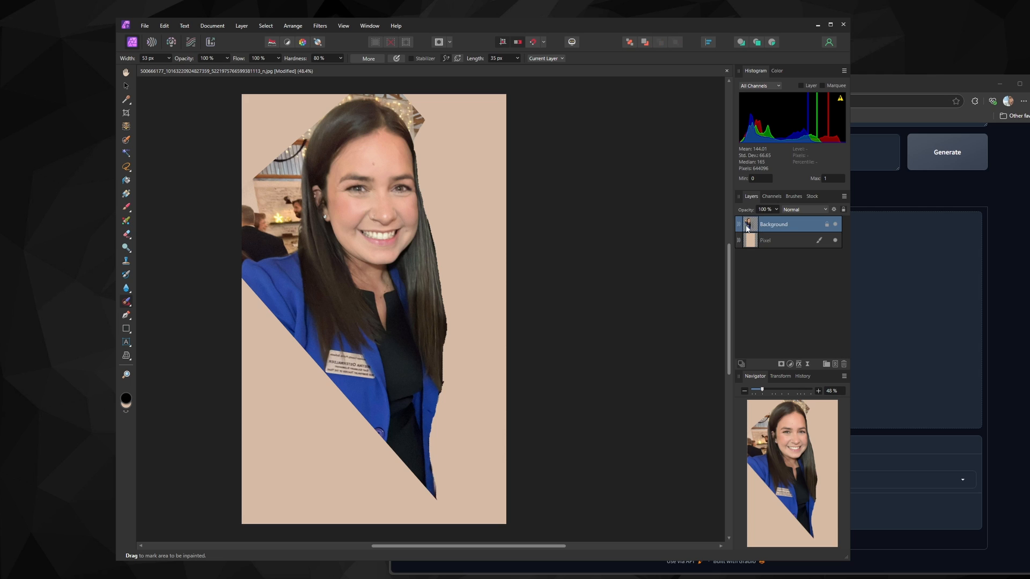
mouse_move(332, 355)
left_mouse_down()
mouse_move(359, 354)
mouse_move(373, 378)
mouse_move(328, 370)
mouse_move(331, 357)
mouse_move(359, 368)
mouse_move(338, 365)
left_mouse_up()
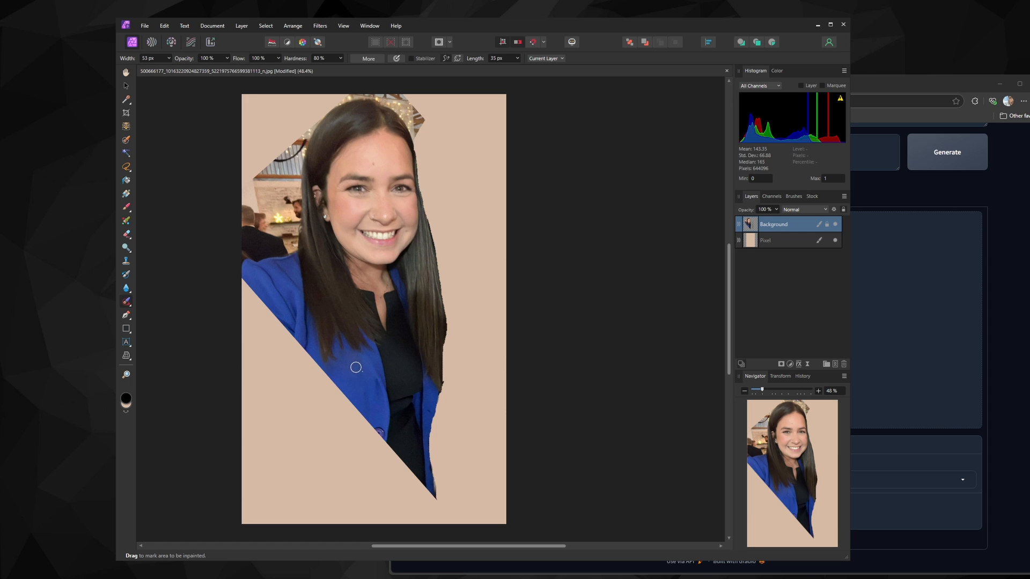
left_click(360, 369)
Export the document as a PNG file
left_click(144, 26)
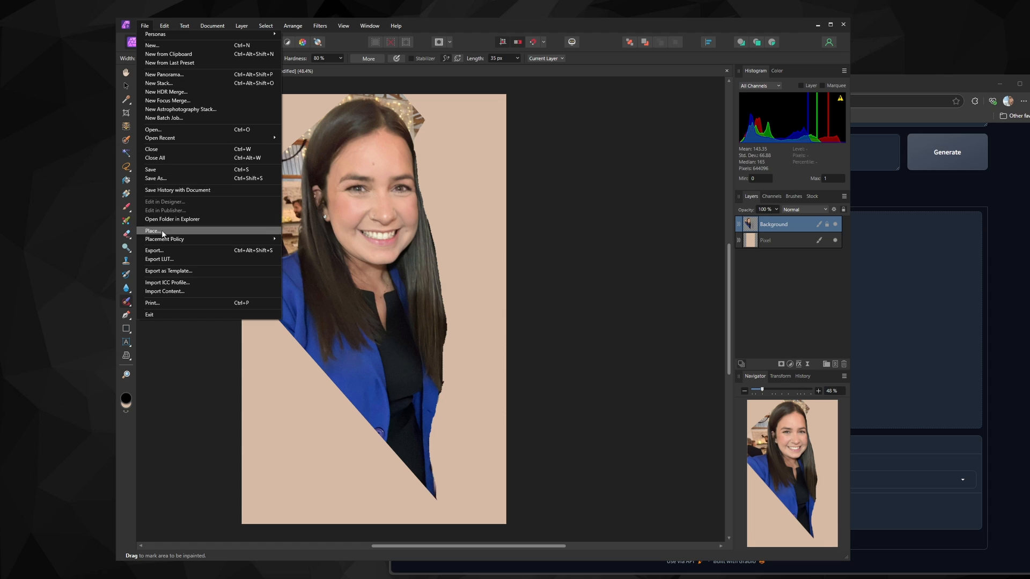
left_click(155, 251)
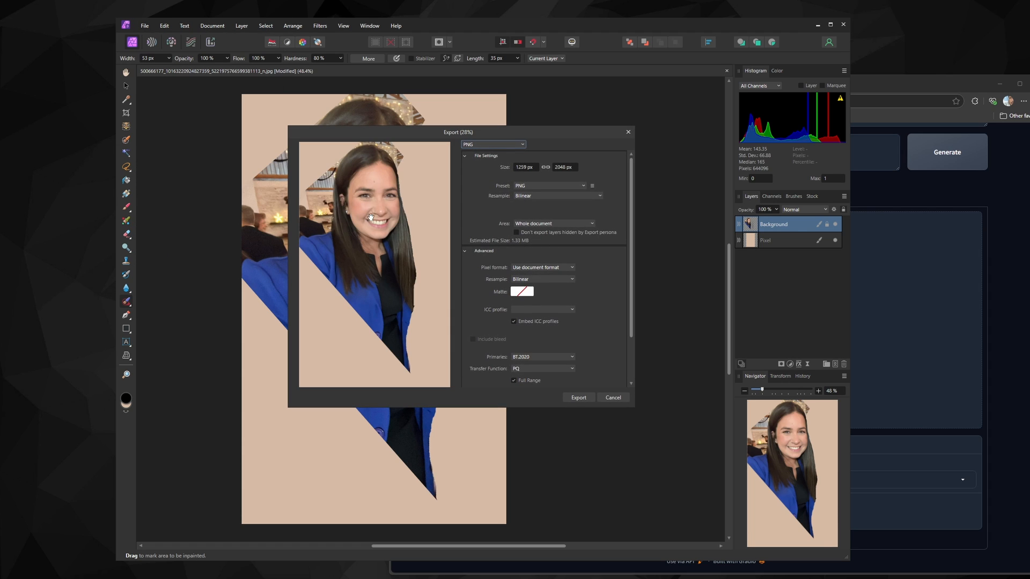
left_click(570, 397)
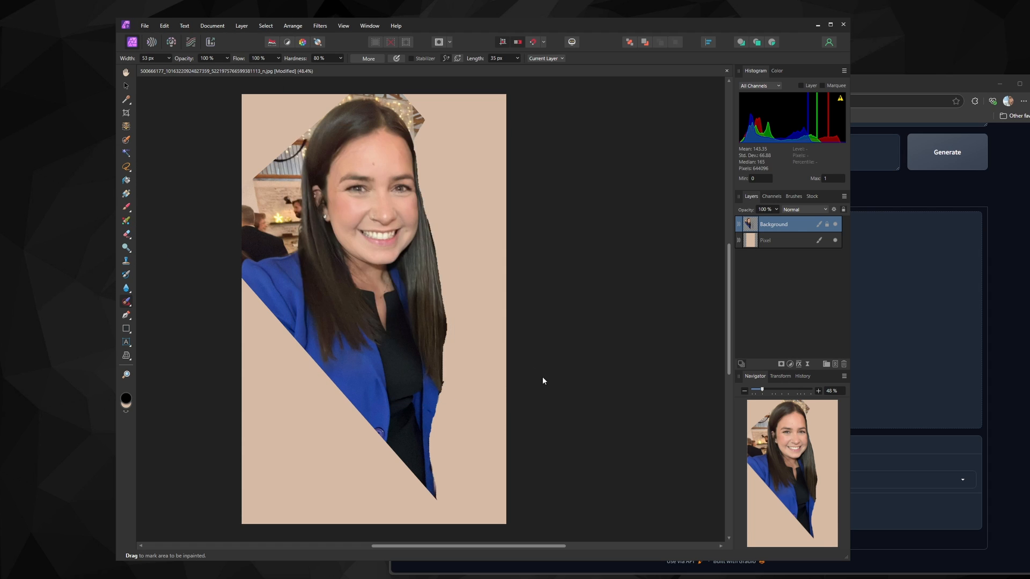
left_click(157, 92)
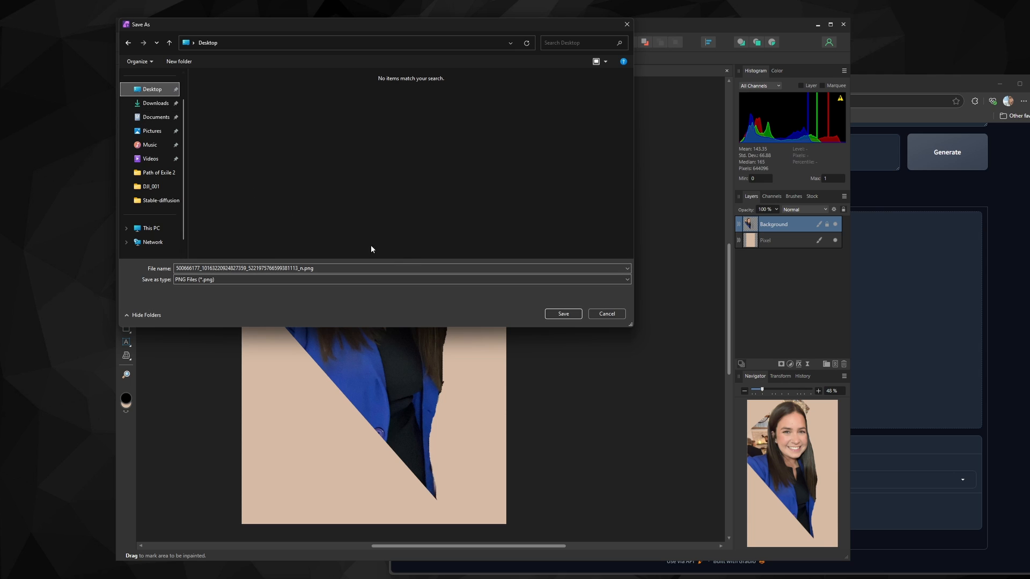
Name the export image and save it to the Desktop
left_click(301, 268)
left_click(301, 268)
left_click_drag(301, 269, 145, 259)
type("iamn.png")
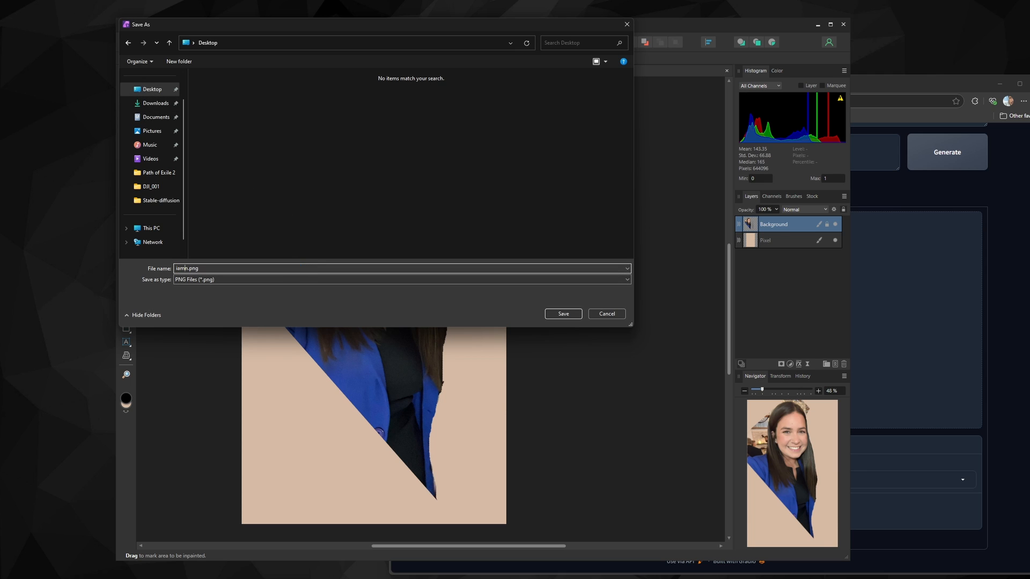
type("e")
key("BackSpace")
key("BackSpace")
key("BackSpace")
key("BackSpace")
type("mage")
key("BackSpace")
left_click(563, 314)
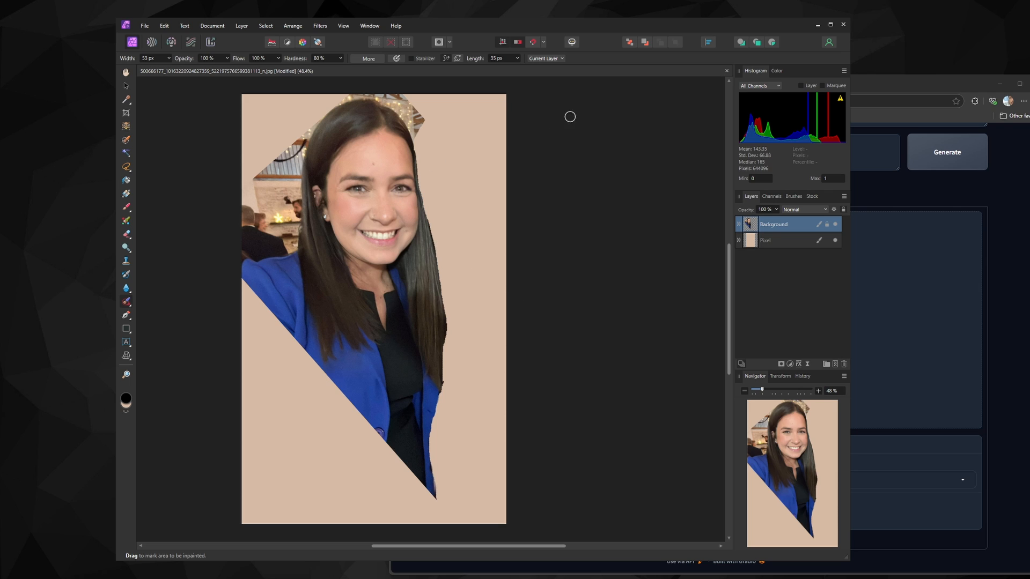
Switch to the Fooocus browser tab and drop the exported image into the Inpaint or Outpaint panel
left_click(727, 71)
left_click(471, 300)
left_click_drag(863, 80, 632, 50)
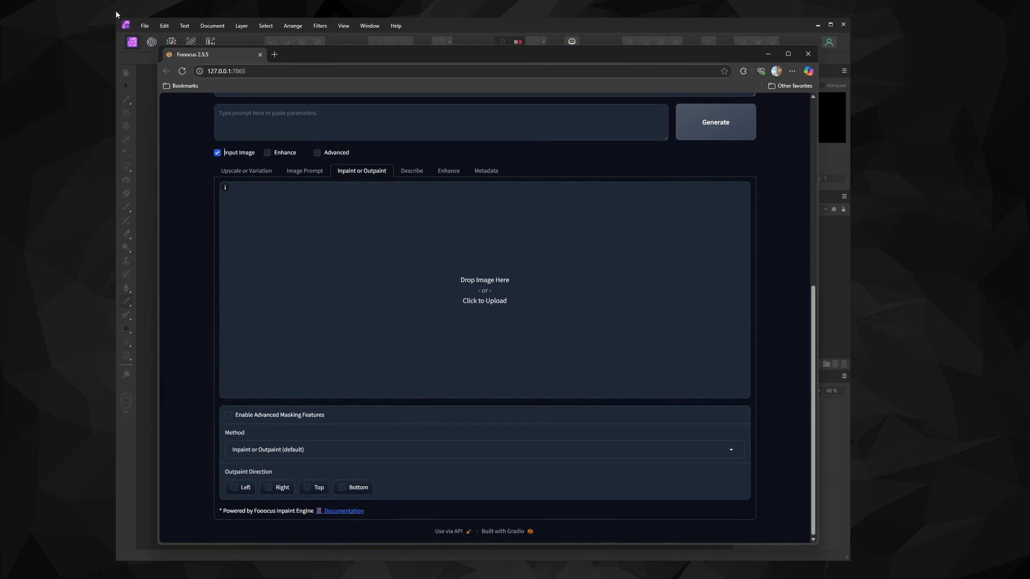
left_click_drag(11, 46, 458, 272)
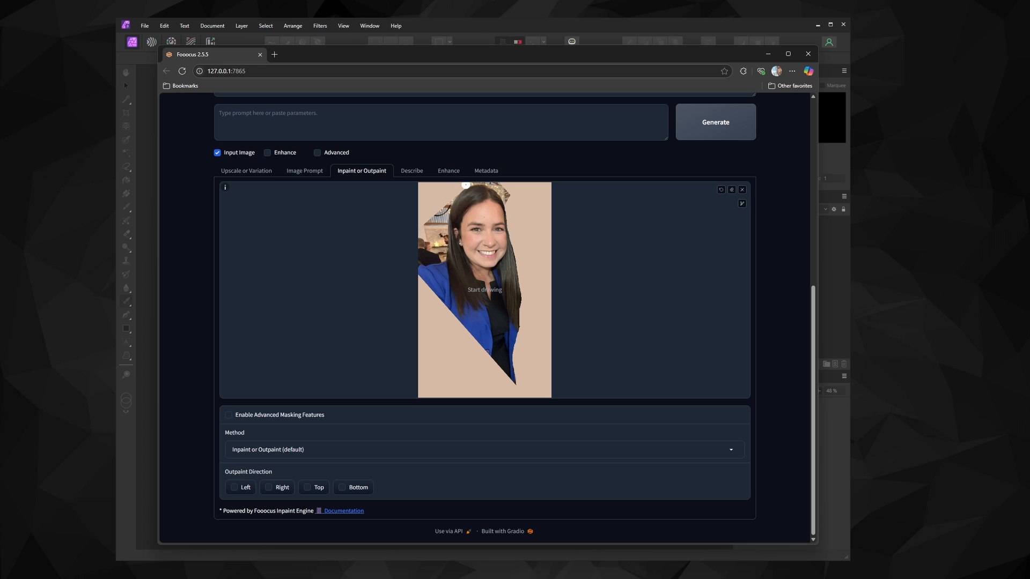
Paint an inpaint mask over the whole background surrounding the woman, including the edges of the canvas
mouse_move(466, 184)
left_mouse_down()
mouse_move(443, 258)
mouse_move(421, 267)
mouse_move(422, 184)
mouse_move(461, 185)
mouse_move(447, 194)
mouse_move(431, 257)
mouse_move(435, 188)
mouse_move(428, 243)
mouse_move(428, 199)
left_mouse_up()
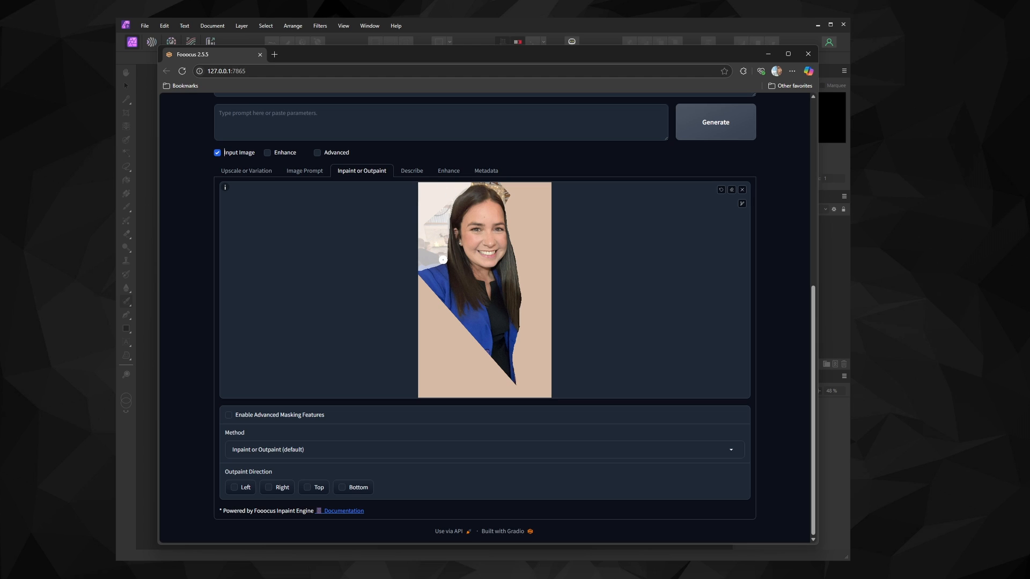
mouse_move(439, 261)
left_mouse_down()
mouse_move(422, 285)
mouse_move(442, 369)
mouse_move(436, 385)
mouse_move(424, 349)
mouse_move(427, 381)
left_mouse_up()
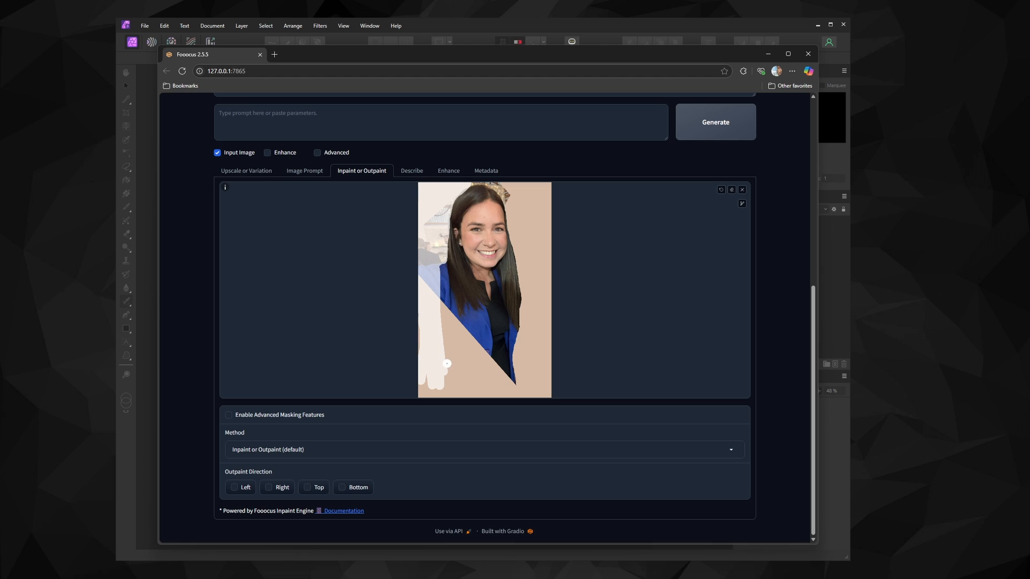
scroll(458, 360, "up", 8)
mouse_move(445, 380)
left_mouse_down()
mouse_move(428, 322)
mouse_move(427, 387)
mouse_move(531, 388)
mouse_move(545, 271)
mouse_move(531, 191)
mouse_move(505, 191)
mouse_move(521, 225)
mouse_move(513, 203)
mouse_move(530, 306)
mouse_move(527, 363)
mouse_move(513, 386)
mouse_move(493, 375)
mouse_move(430, 299)
mouse_move(472, 375)
mouse_move(448, 336)
left_mouse_up()
mouse_move(519, 191)
left_mouse_down()
mouse_move(540, 257)
mouse_move(525, 196)
left_mouse_up()
left_click_drag(717, 204, 703, 204)
scroll(510, 188, "up", 3)
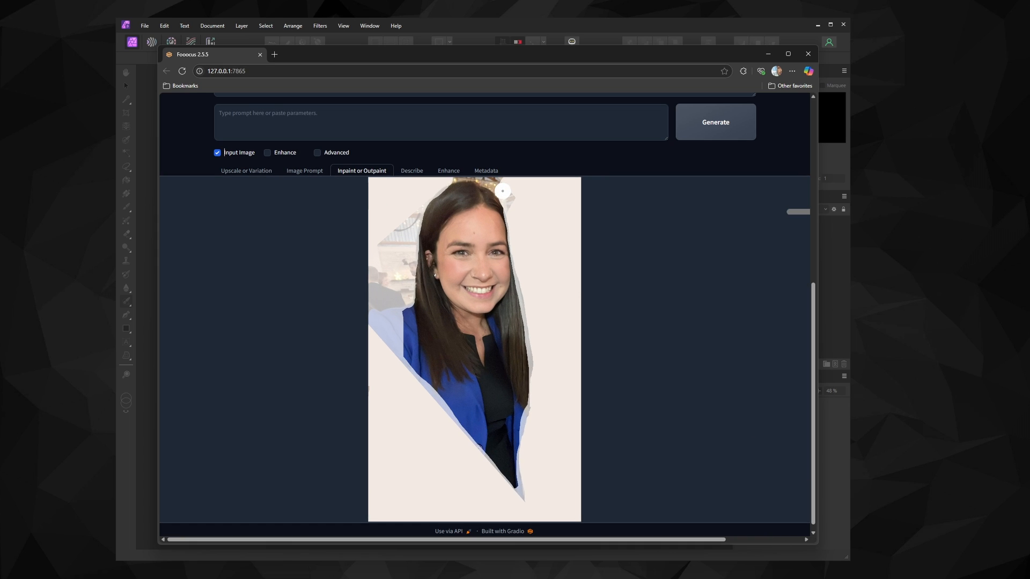
mouse_move(508, 192)
left_mouse_down()
mouse_move(495, 184)
mouse_move(520, 207)
left_mouse_up()
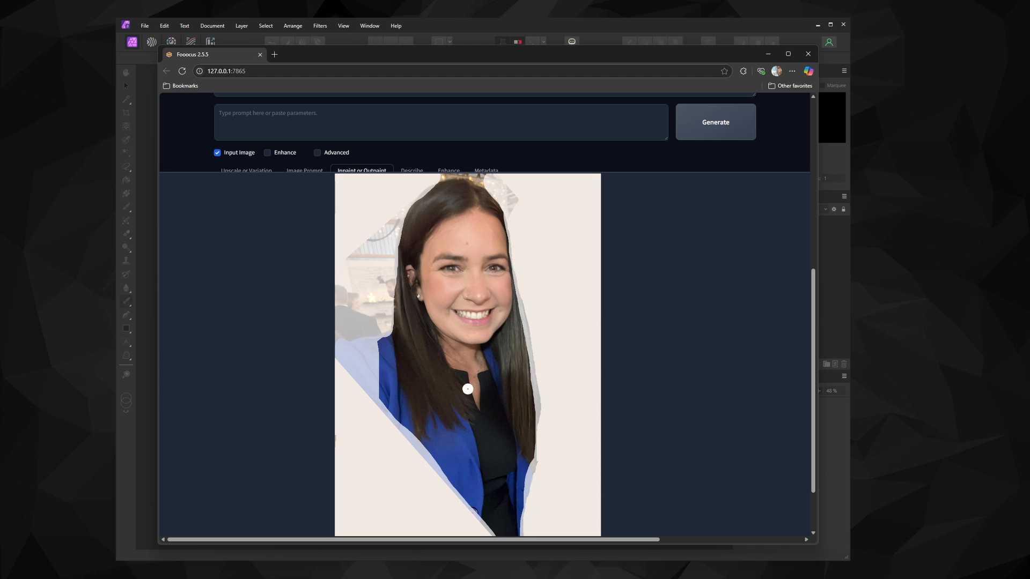
mouse_move(437, 179)
left_mouse_down()
mouse_move(489, 186)
mouse_move(433, 177)
left_mouse_up()
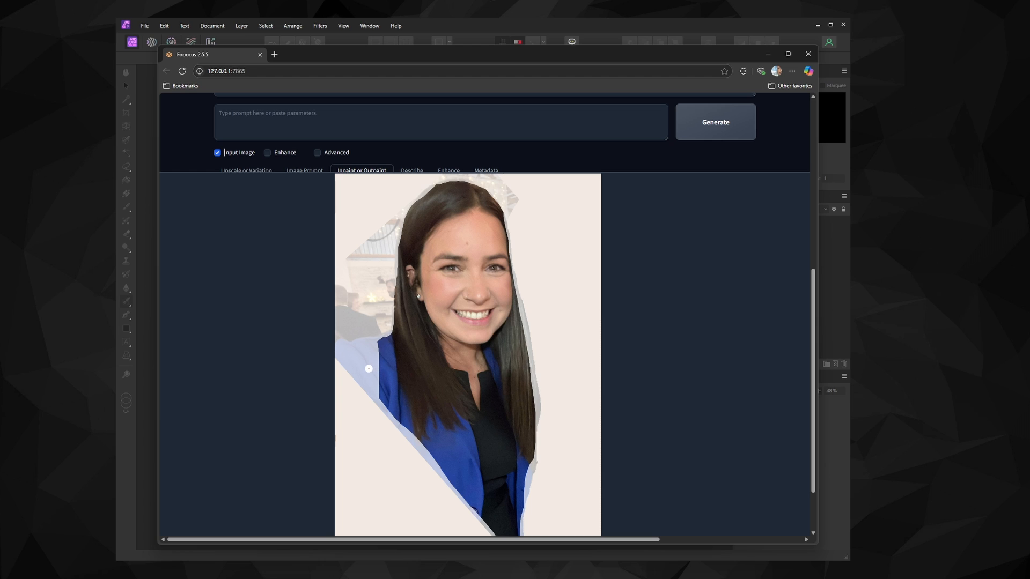
key("s")
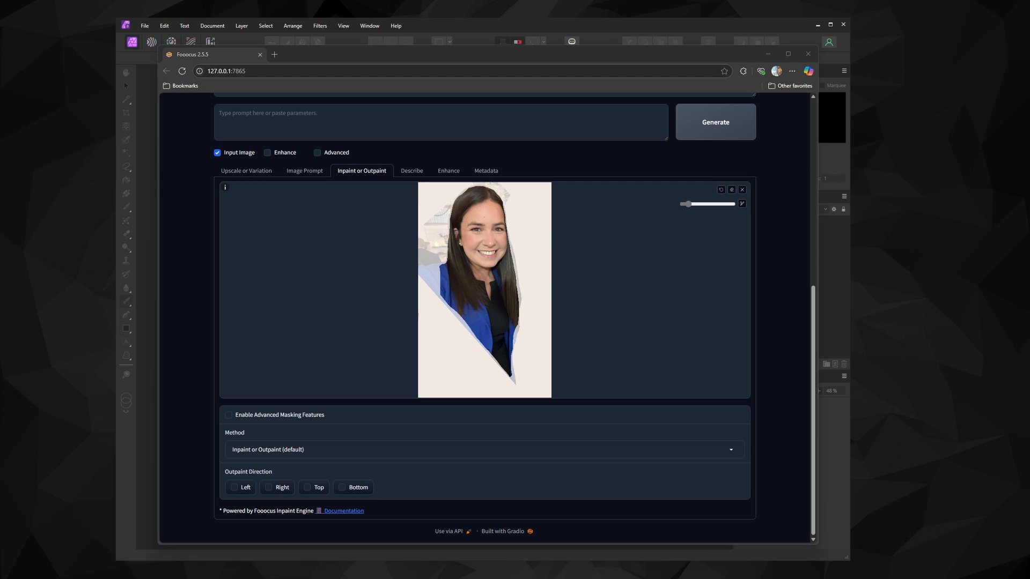
scroll(184, 201, "up", 3)
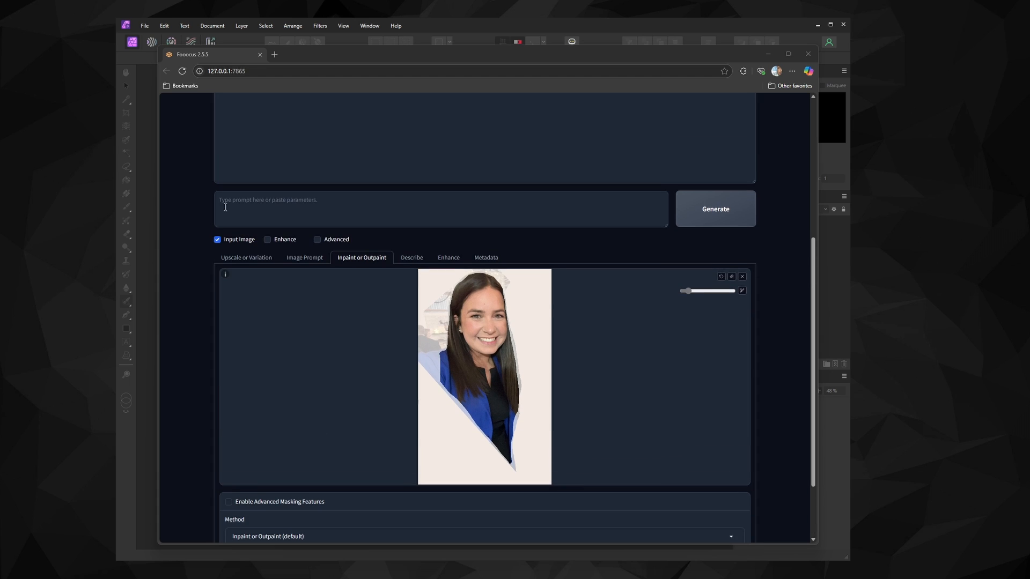
Enter the prompt 'A professional portrait of a confident businesswomen in a modern office setting, high-resolution, realistic style' and generate
left_click(240, 170)
type("A professional portrait of a confident businessperson in a modern office setting, high-resolution, realistic style")
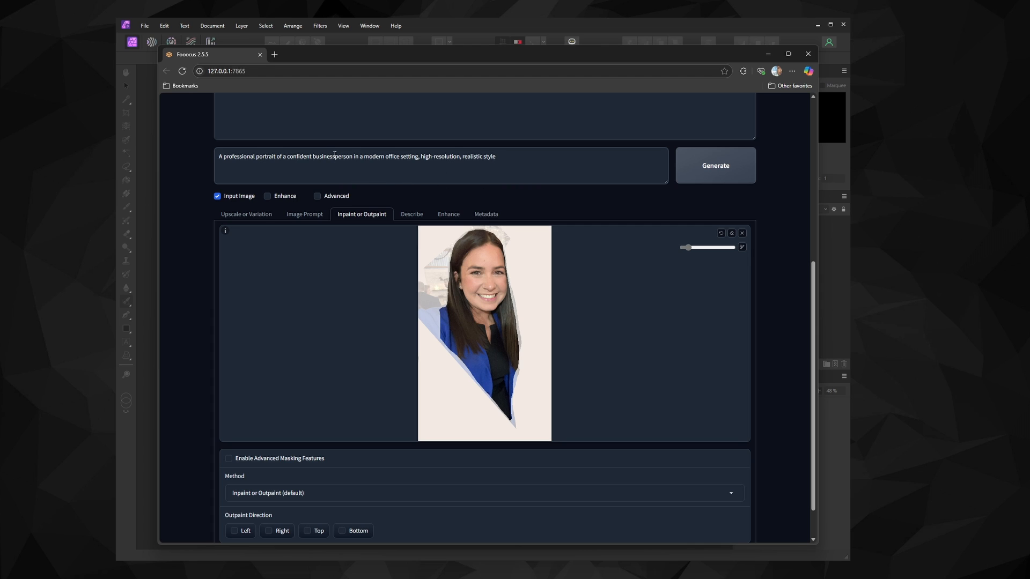
left_click(355, 166)
key("BackSpace")
key("BackSpace")
key("BackSpace")
key("BackSpace")
key("BackSpace")
key("BackSpace")
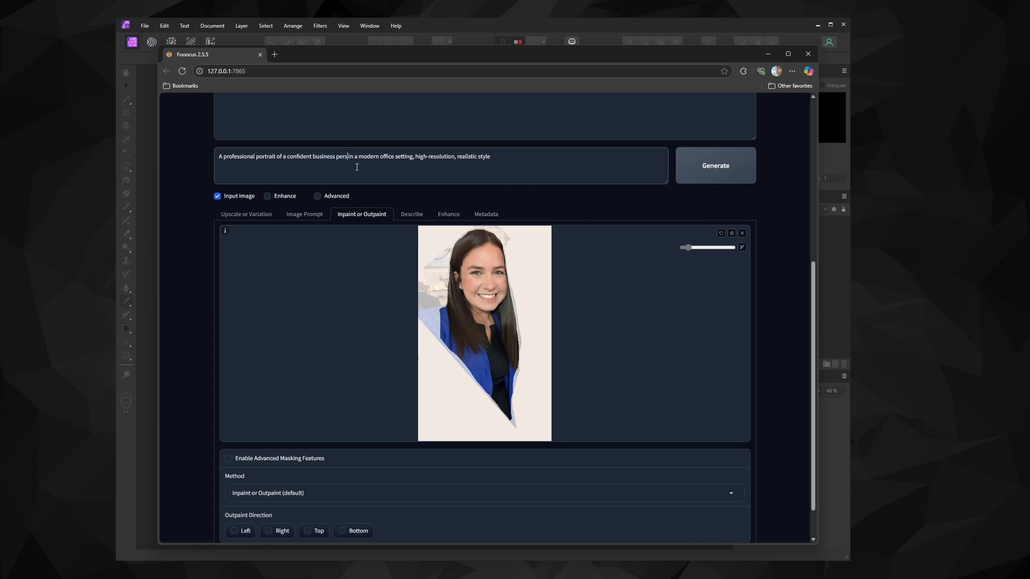
type("women")
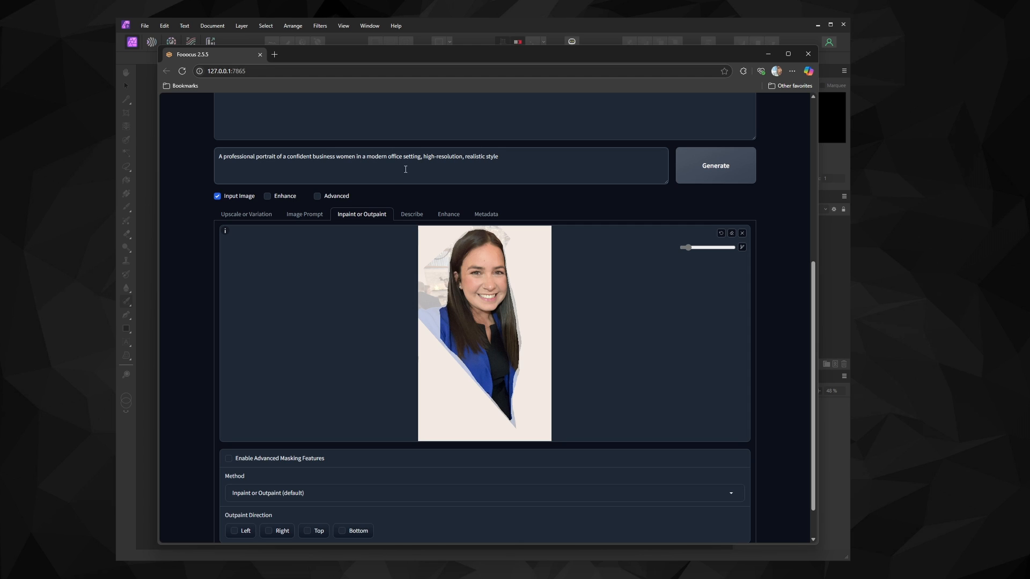
right_click(341, 160)
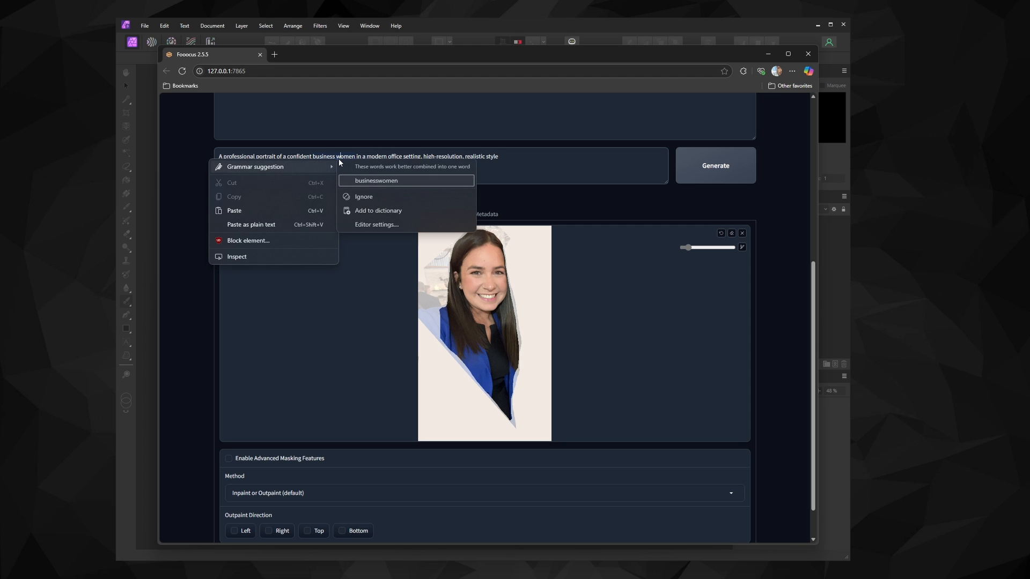
left_click(354, 180)
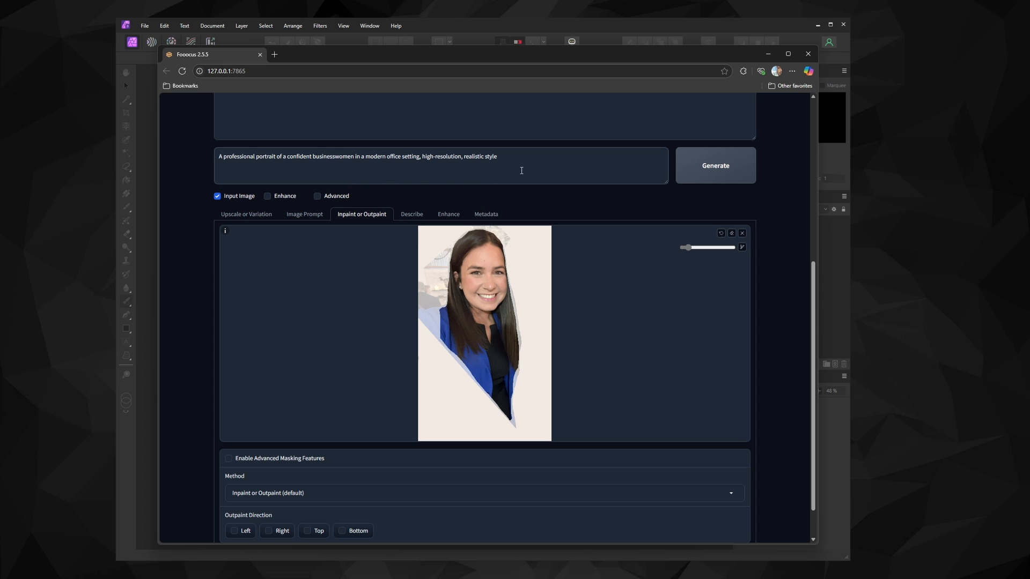
left_click(703, 172)
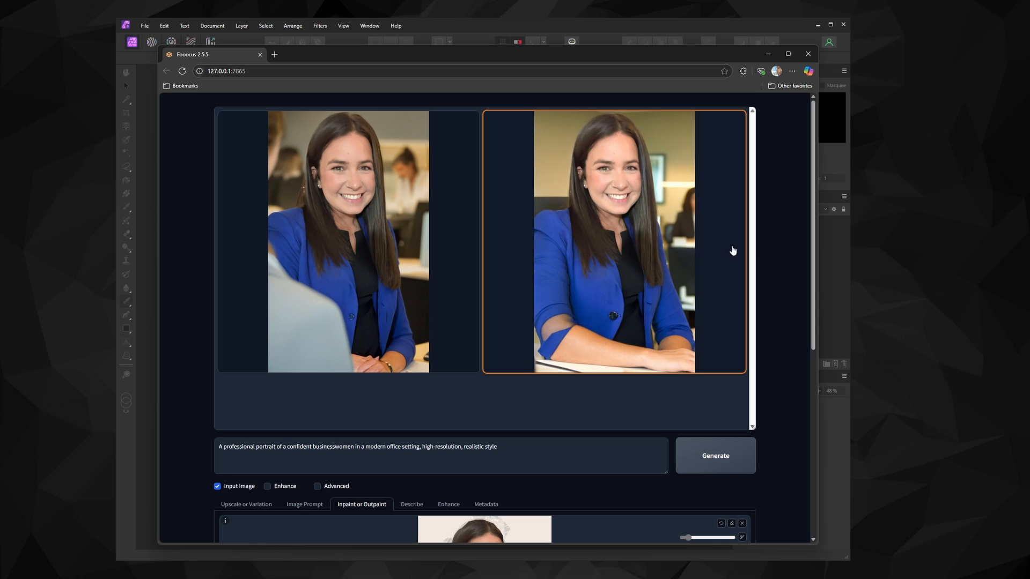
Enlarge each generated image for a closer look, then generate another pair with the same prompt
left_click(604, 250)
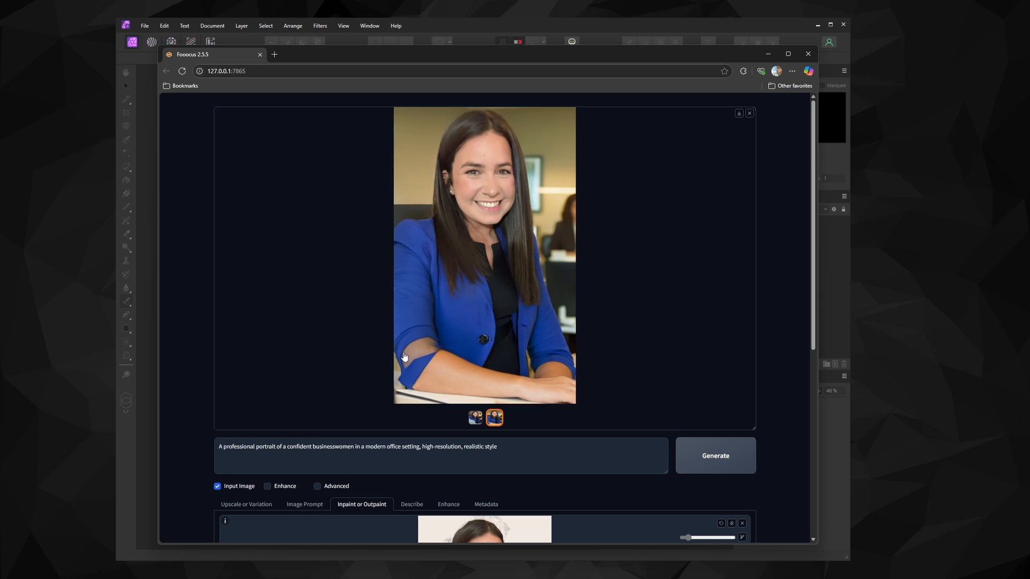
left_click(749, 114)
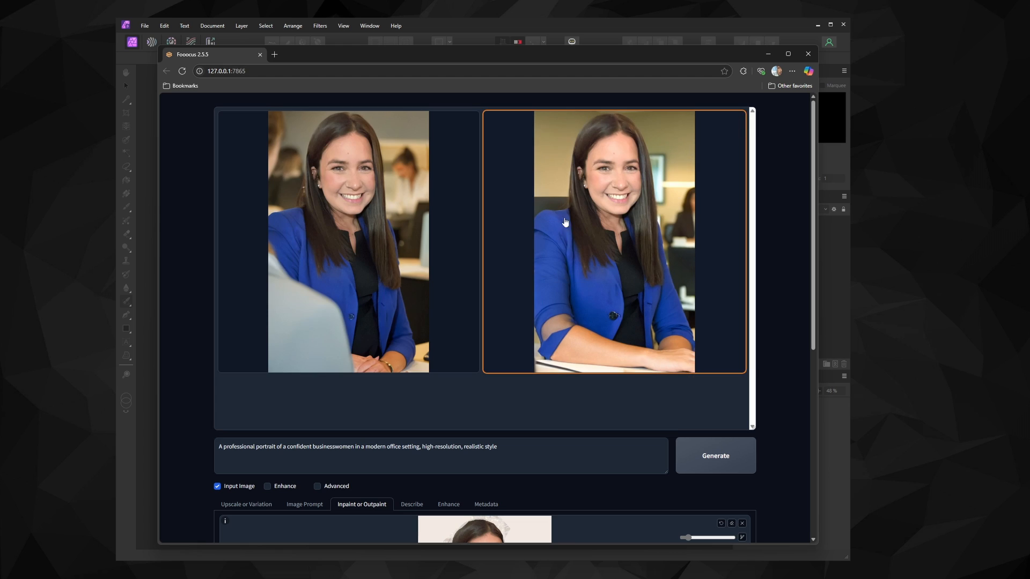
left_click(370, 293)
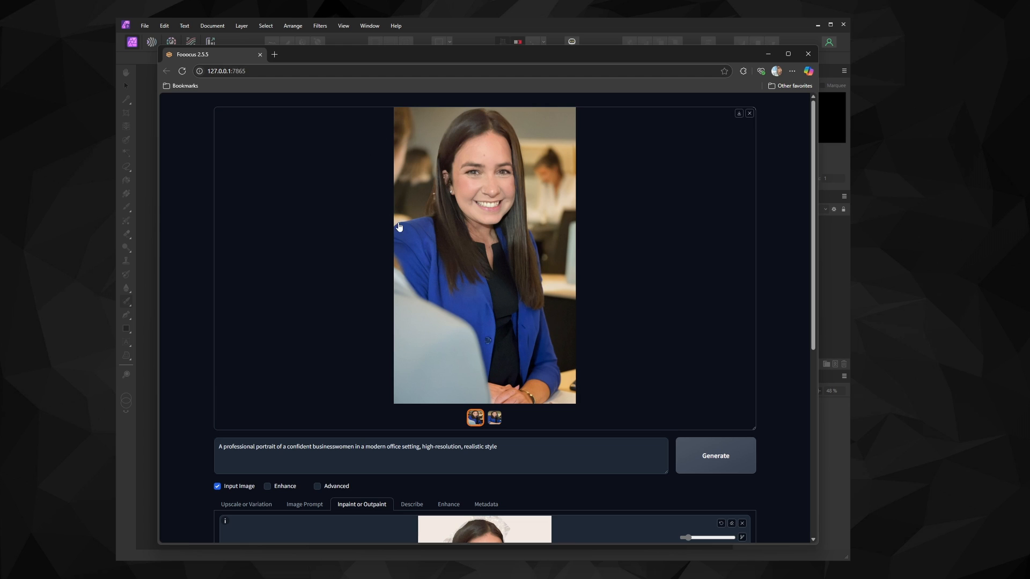
left_click(750, 115)
left_click(717, 461)
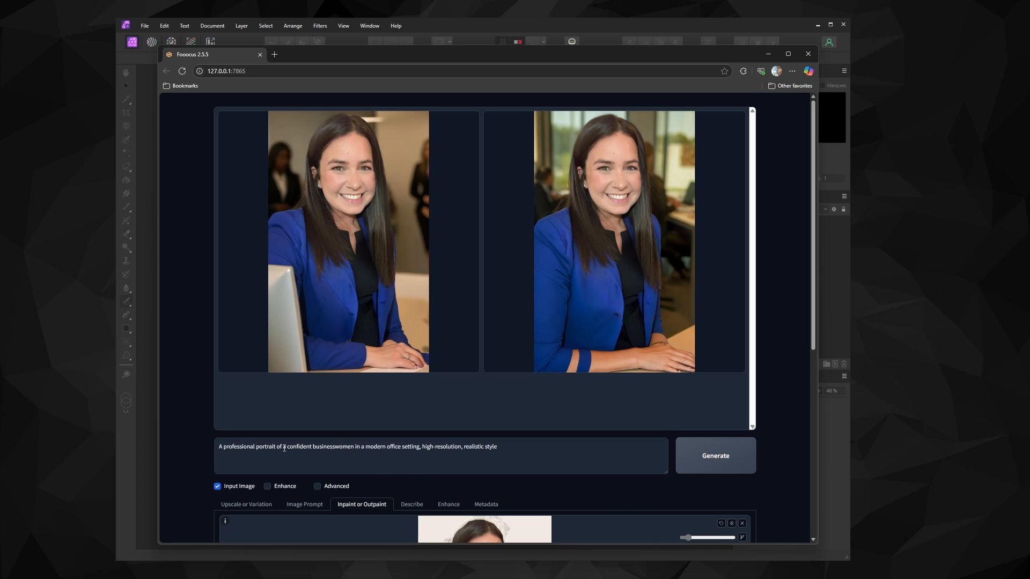
Change the prompt to 'A professional portrait of a businesswomen, high-resolution, realistic style, tower office' and generate
left_click_drag(285, 449, 302, 450)
key("BackSpace")
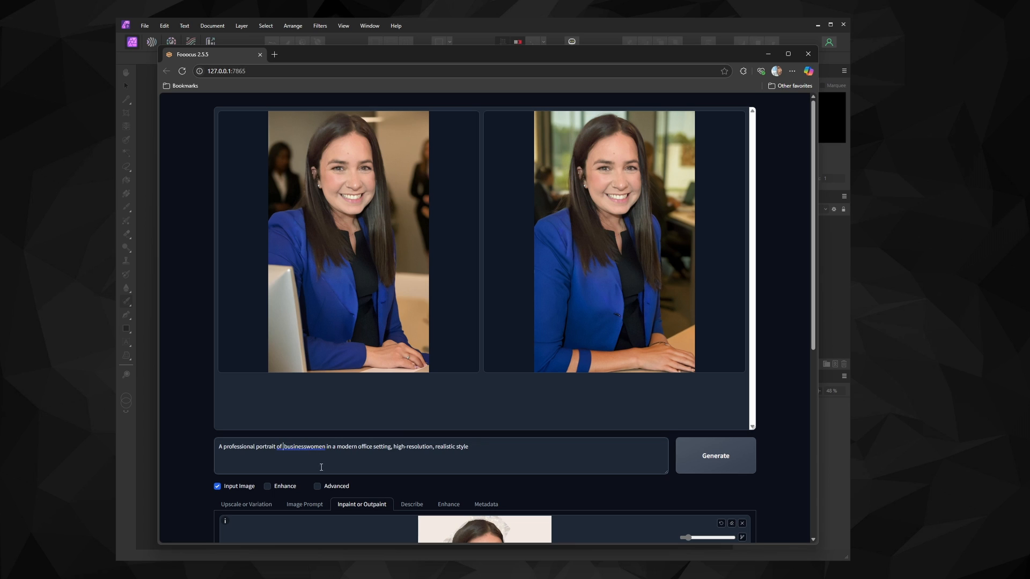
type("a")
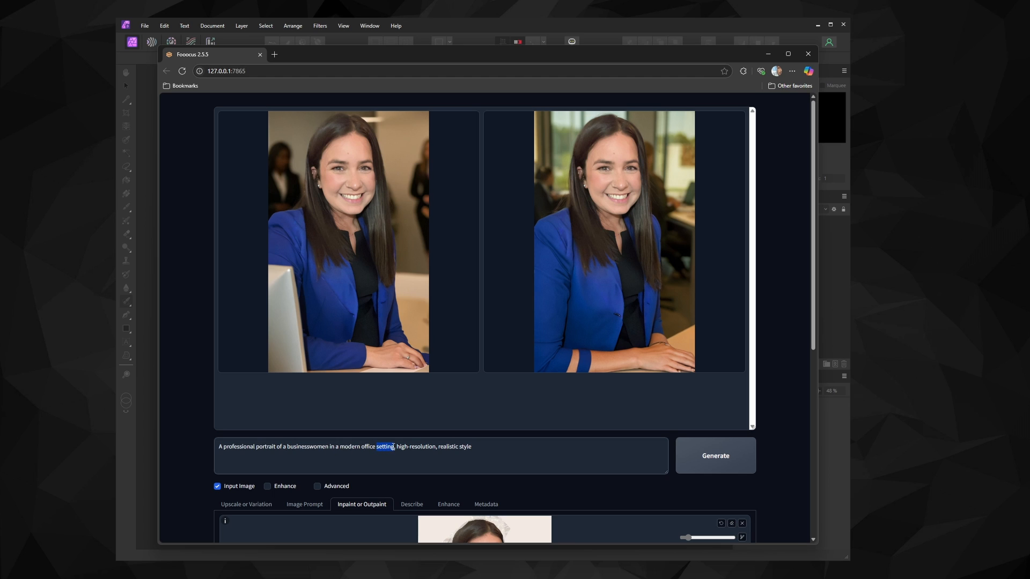
key("BackSpace")
key("BackSpace")
key("BackSpace")
key("BackSpace")
key("BackSpace")
key("BackSpace")
key("BackSpace")
key("BackSpace")
key("BackSpace")
key("BackSpace")
key("BackSpace")
key("BackSpace")
key("BackSpace")
key("BackSpace")
key("BackSpace")
key("BackSpace")
key("BackSpace")
key("BackSpace")
key("BackSpace")
key("BackSpace")
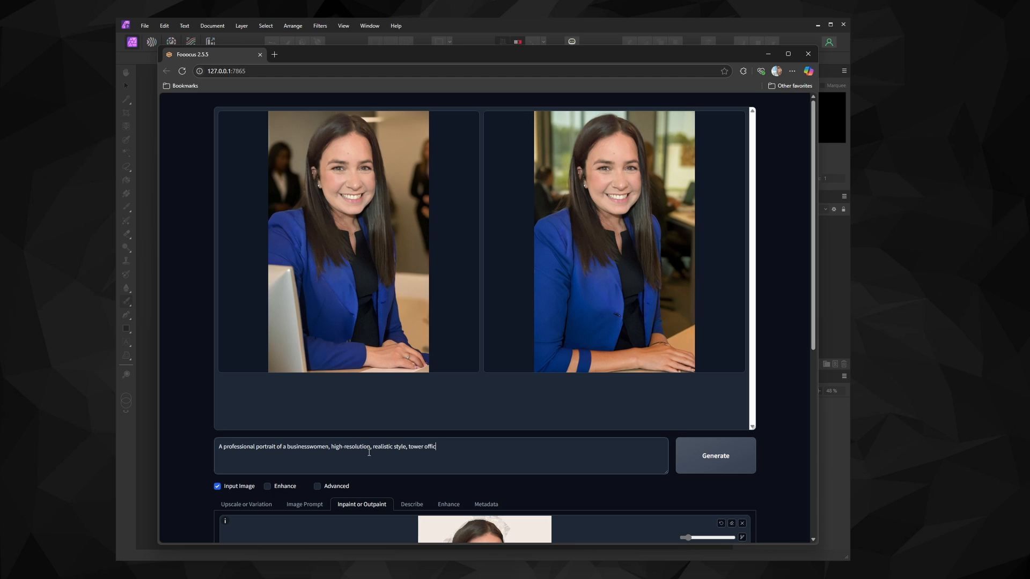
left_click(698, 457)
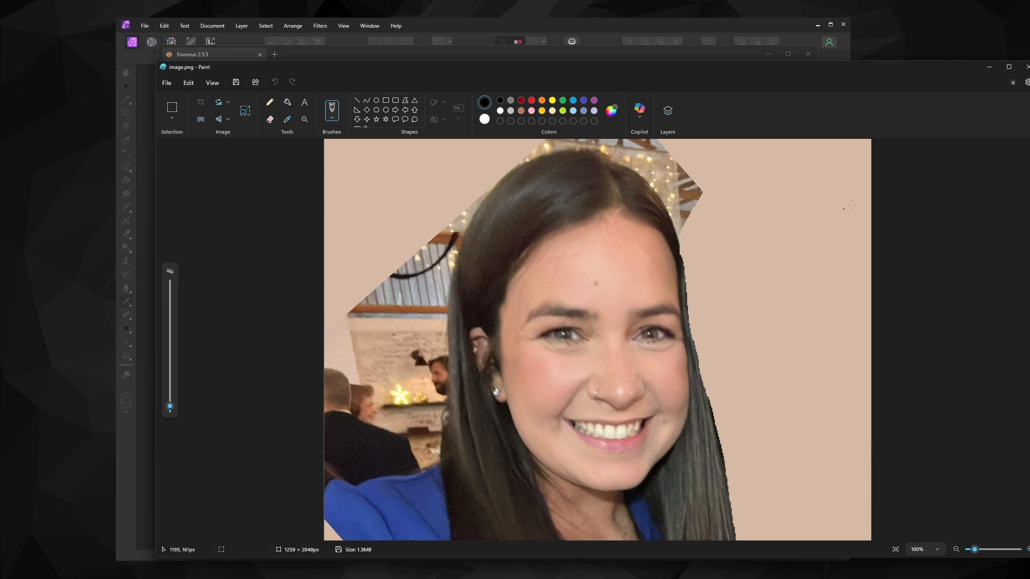
left_click(1026, 67)
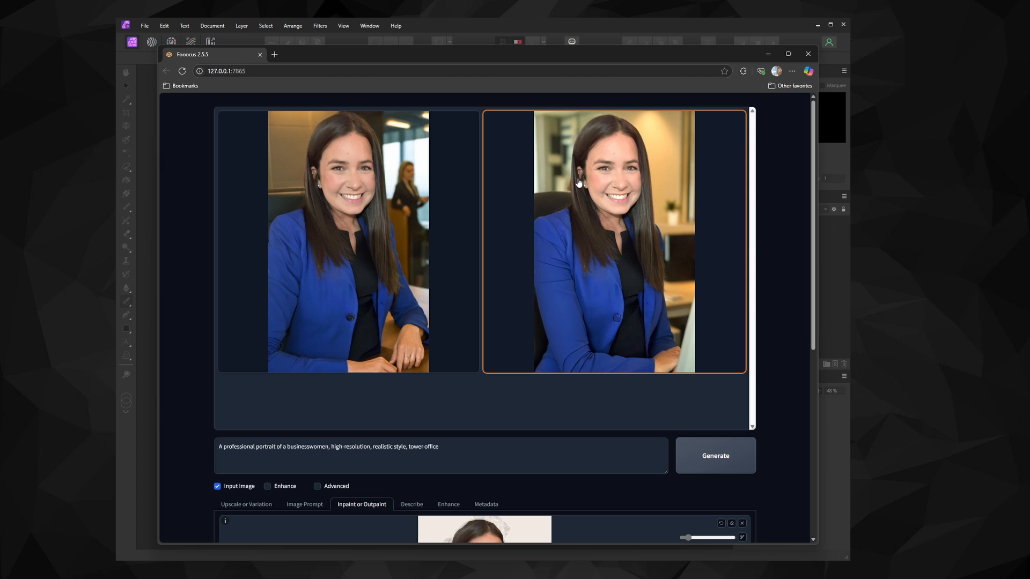
Generate again with the tower office prompt and skip the second image
scroll(588, 259, "down", 1)
scroll(566, 272, "up", 1)
scroll(559, 274, "down", 1)
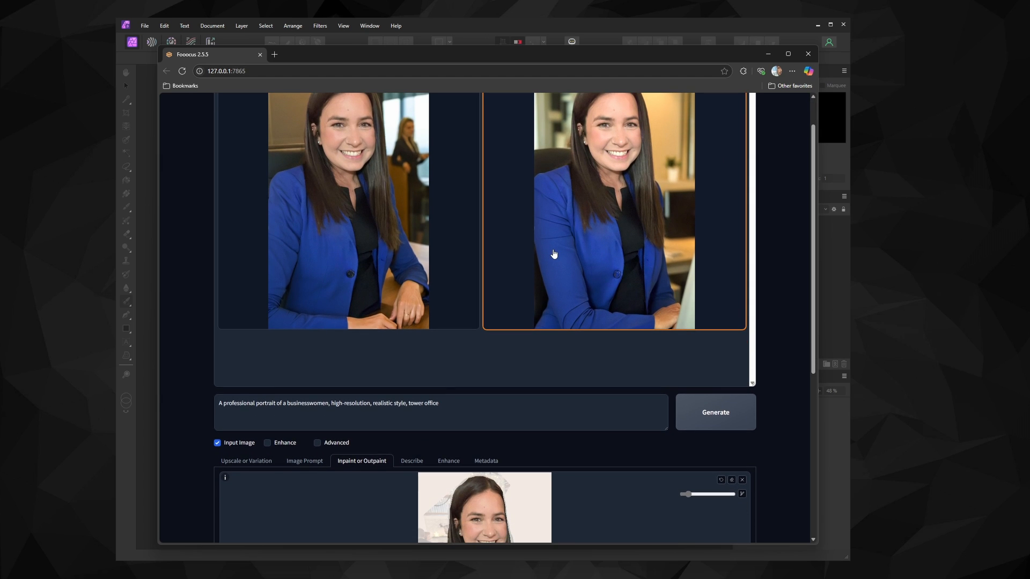
scroll(554, 254, "down", 1)
scroll(554, 255, "up", 1)
left_click(709, 421)
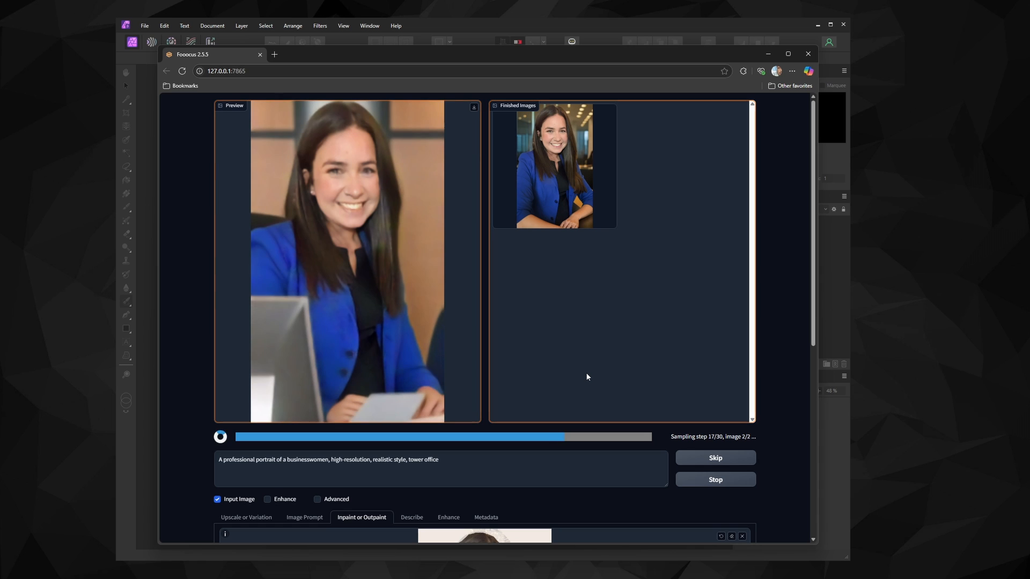
left_click(697, 459)
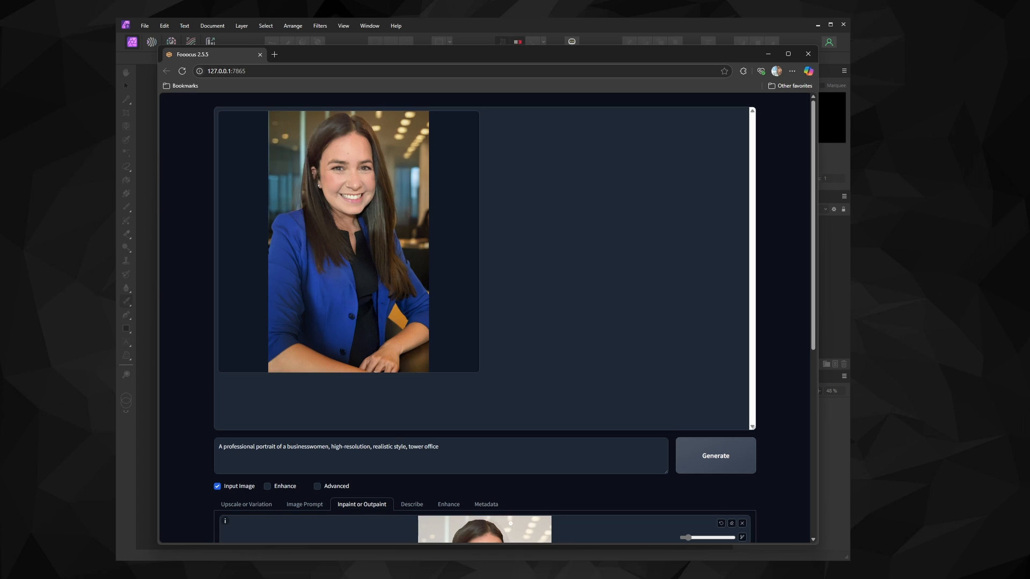
Clear the old mask, mask the leftover patch beside the woman's ear, and regenerate
scroll(603, 479, "down", 4)
scroll(596, 477, "down", 1)
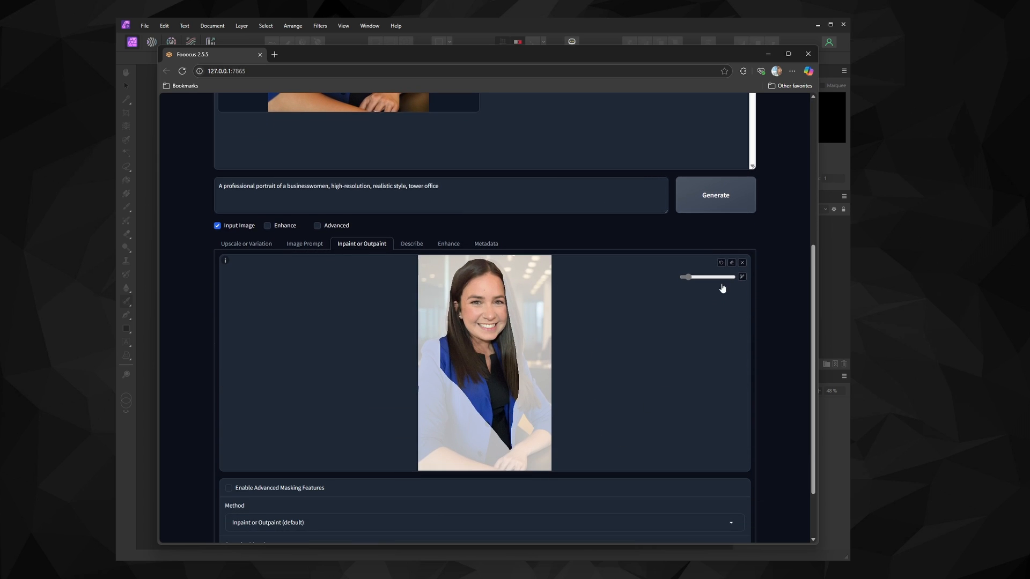
left_click(732, 264)
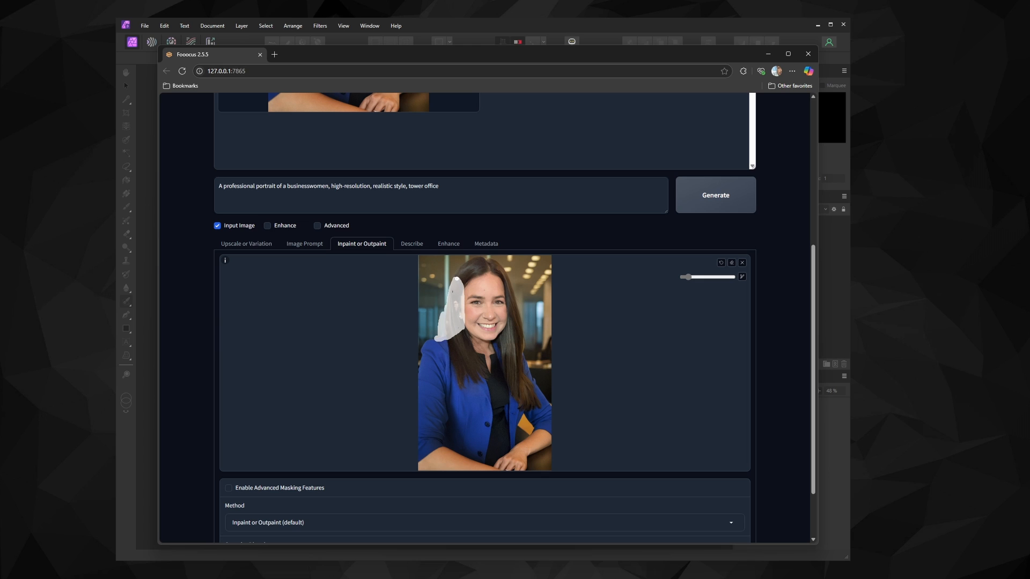
left_click(716, 195)
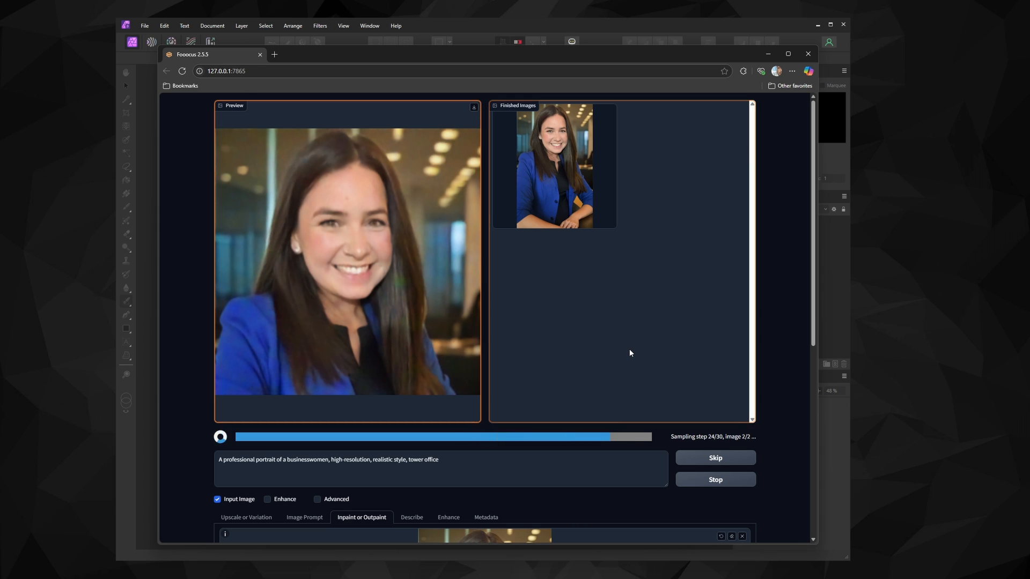
Mask the area on the right side of her chest and generate
scroll(371, 306, "down", 2)
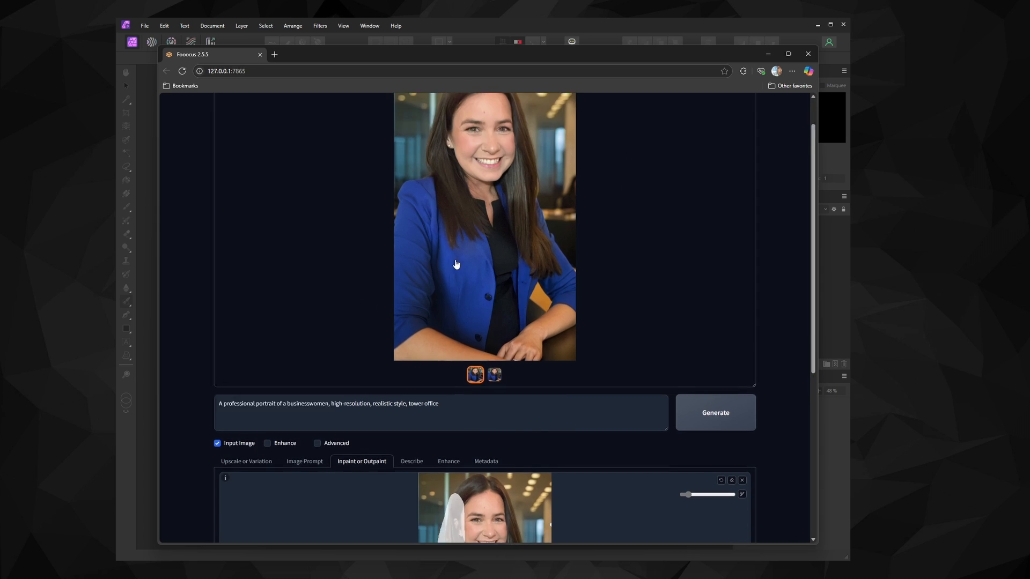
scroll(502, 466, "down", 5)
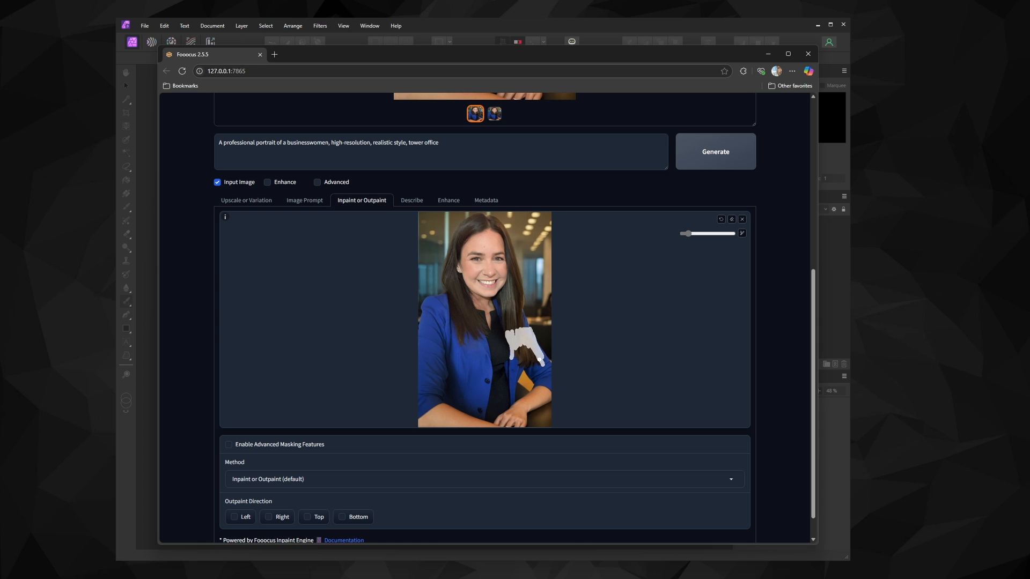
left_click_drag(539, 359, 518, 365)
key("ctrl+Return")
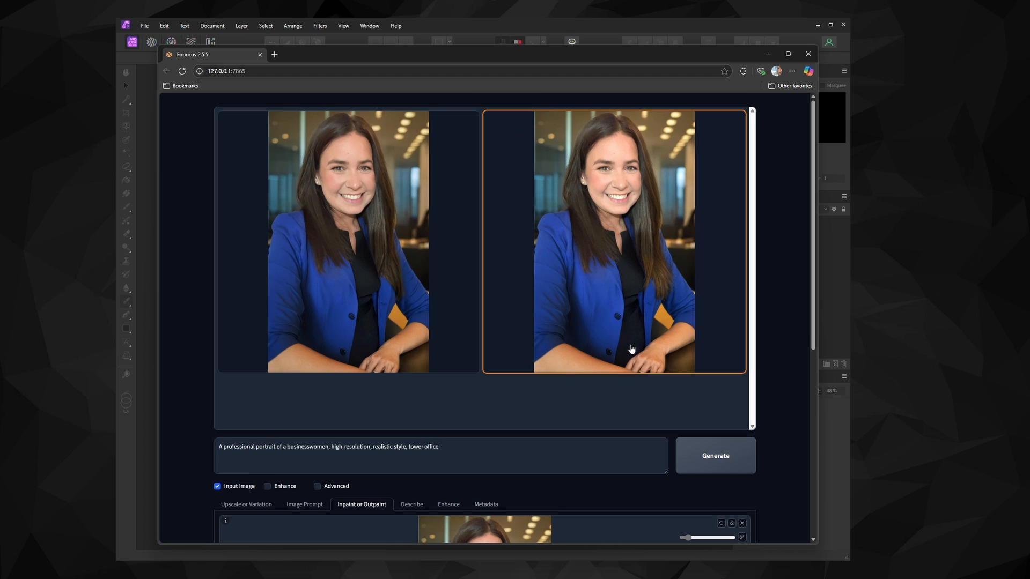
Mask the front of her jacket, replace the prompt with 'longer hair', and generate
scroll(536, 322, "down", 5)
mouse_move(490, 374)
left_mouse_down()
mouse_move(493, 395)
mouse_move(467, 418)
mouse_move(470, 372)
mouse_move(486, 410)
mouse_move(457, 381)
mouse_move(488, 404)
mouse_move(463, 382)
left_mouse_up()
left_click_drag(441, 186, 204, 184)
type("longer hair")
left_click(716, 195)
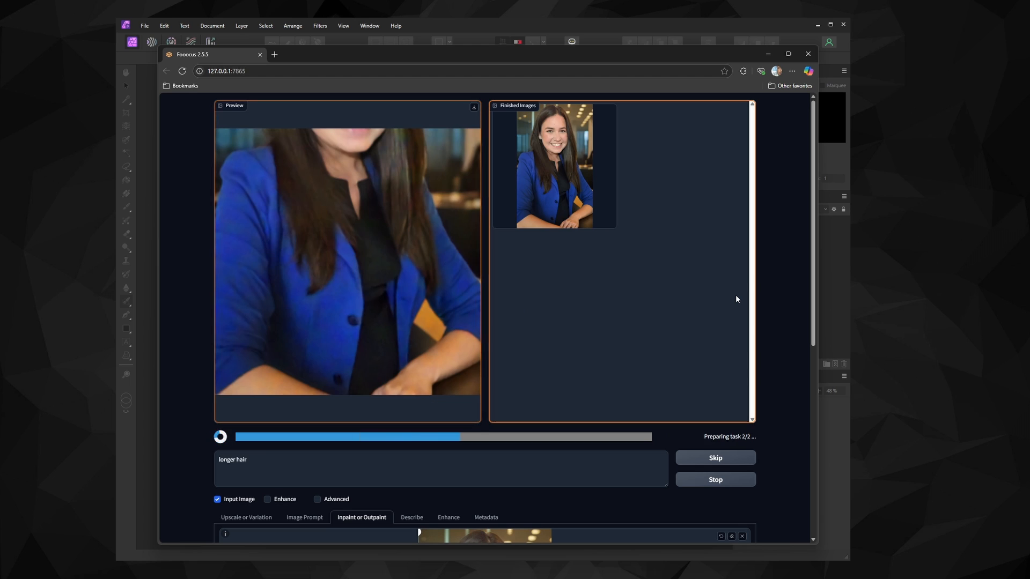
Set the inpaint method to Improve Detail (face, hand, eyes, etc.) with additional prompt 'ear' and generate
scroll(392, 369, "down", 6)
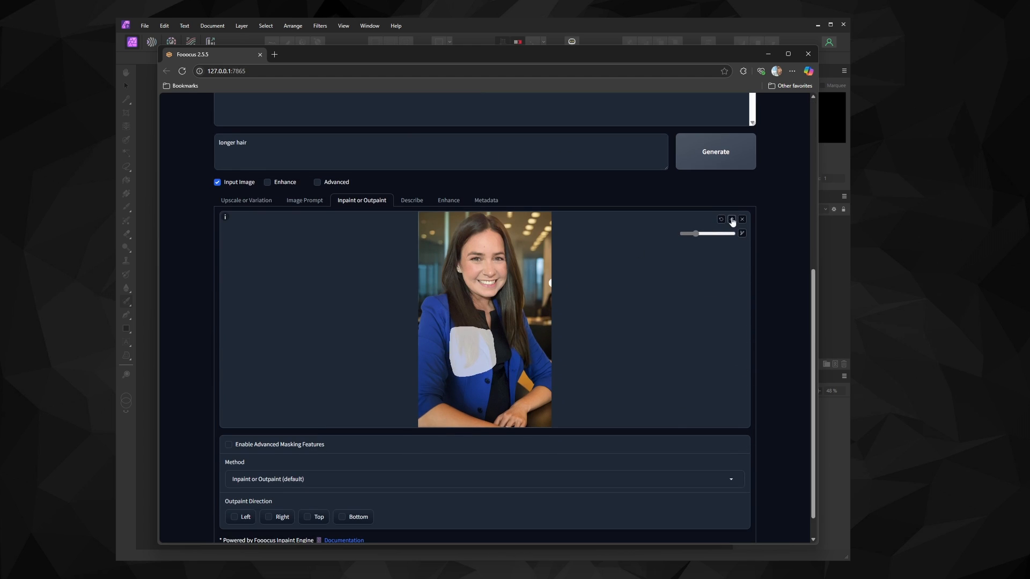
left_click(288, 451)
left_click(245, 488)
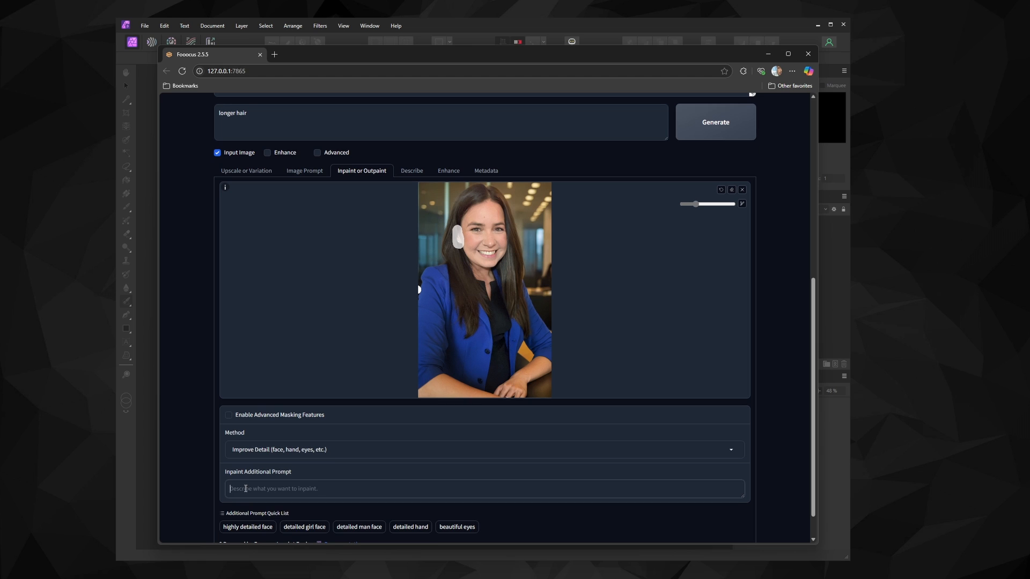
left_click(720, 114)
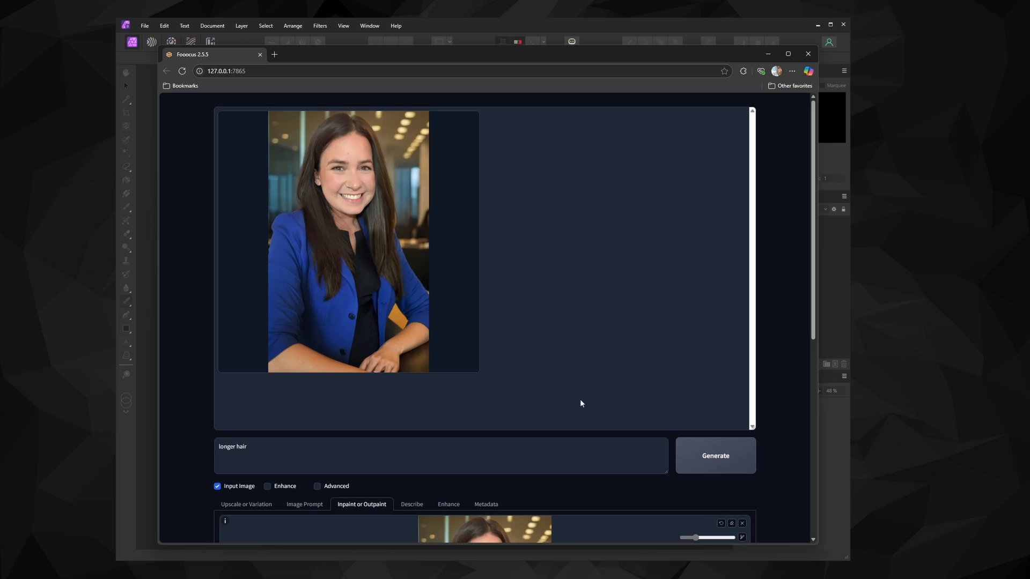
Regenerate with the current mask and page through the generated results in the image viewer
scroll(581, 403, "down", 5)
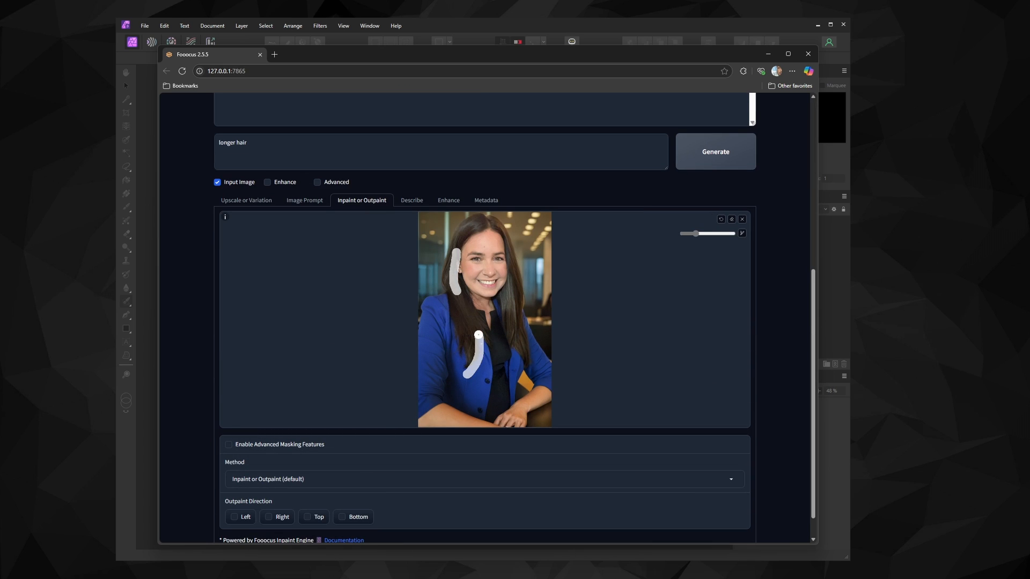
key("ctrl+Return")
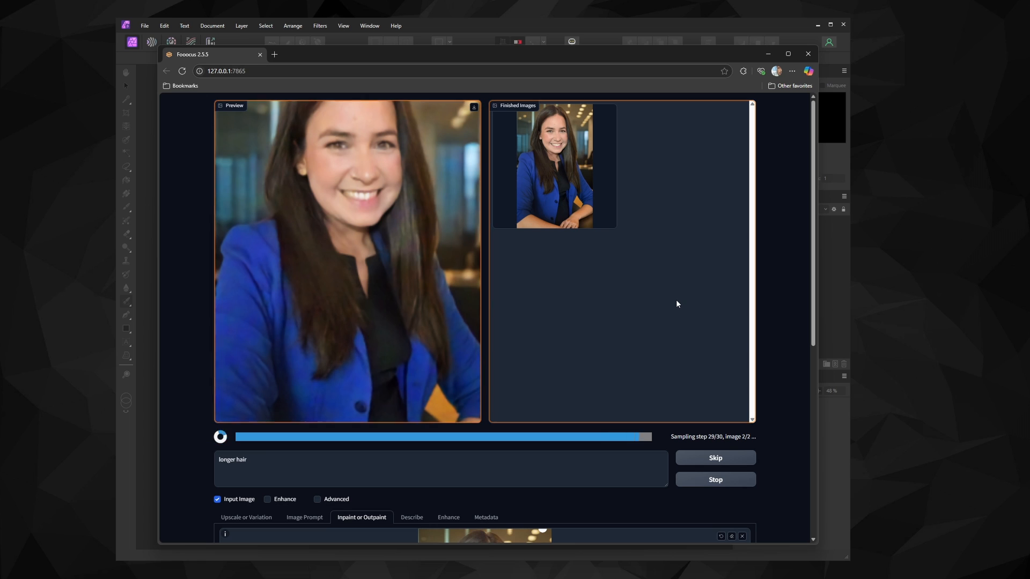
left_click(677, 304)
left_click(570, 189)
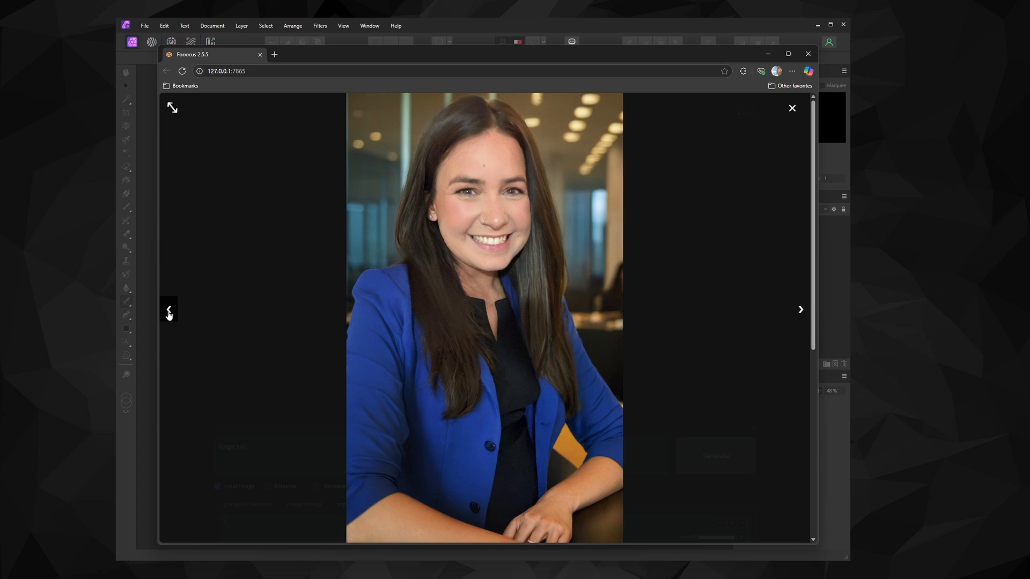
left_click(801, 313)
left_click(792, 108)
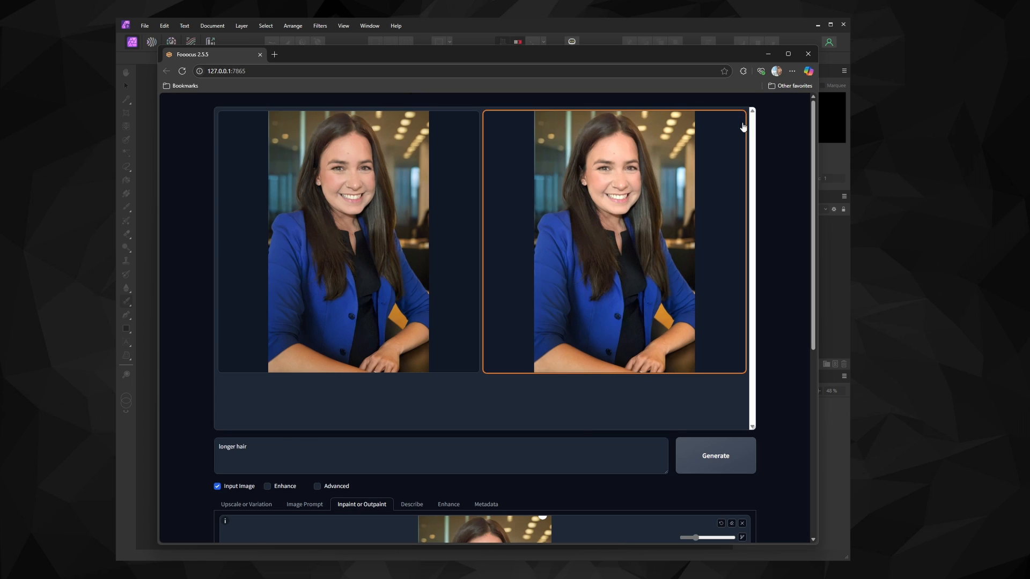
Zoom into the mask canvas, paint mask strokes over the forehead, both cheeks, jawline and beside the ear, and generate
scroll(659, 383, "down", 5)
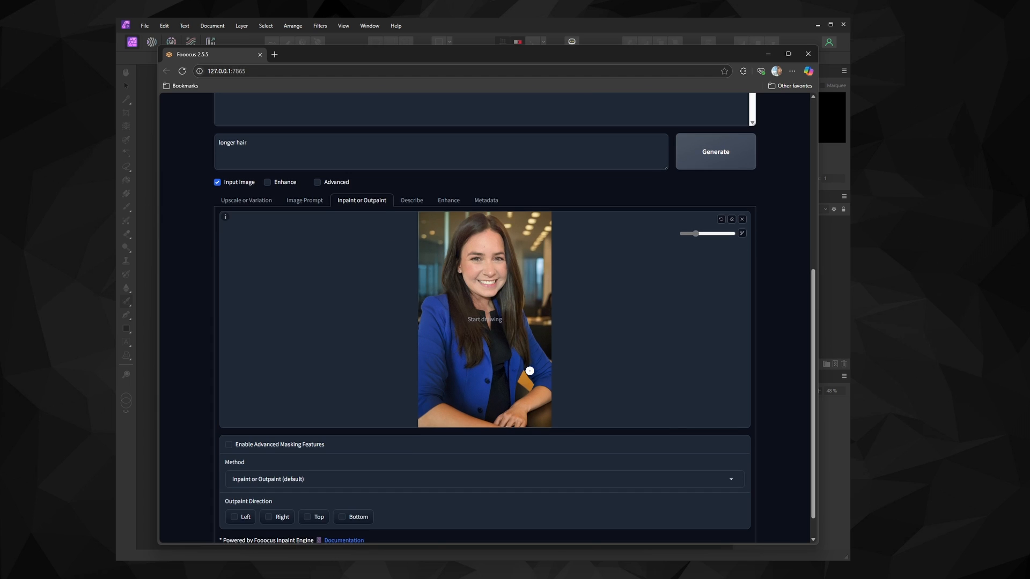
scroll(493, 263, "up", 9)
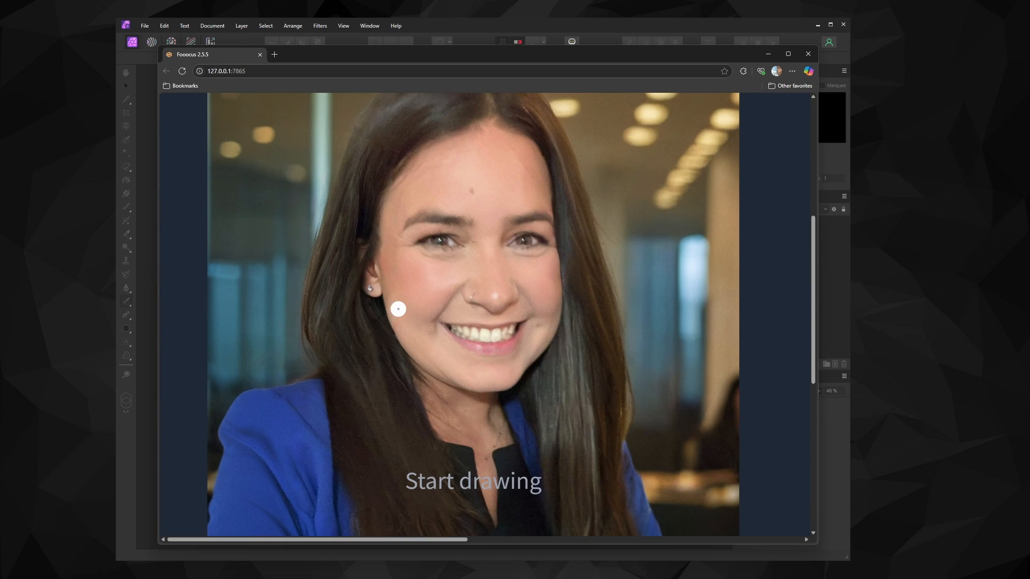
mouse_move(385, 295)
left_mouse_down()
mouse_move(432, 375)
mouse_move(467, 386)
left_mouse_up()
mouse_move(388, 193)
left_mouse_down()
mouse_move(501, 128)
mouse_move(553, 204)
left_mouse_up()
left_click_drag(529, 274, 534, 354)
mouse_move(427, 304)
left_mouse_down()
mouse_move(453, 276)
mouse_move(413, 322)
left_mouse_up()
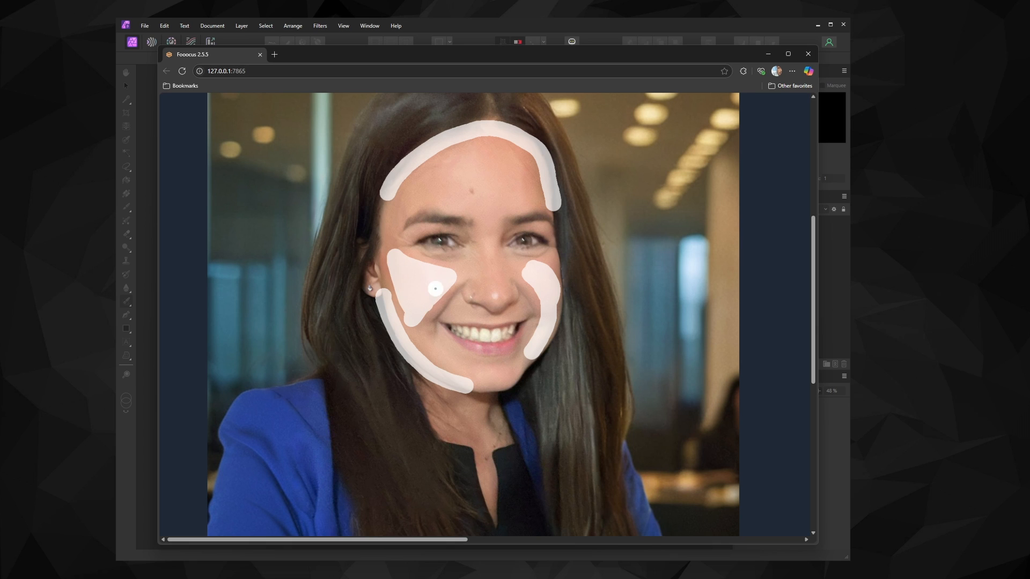
mouse_move(493, 287)
left_mouse_down()
mouse_move(522, 186)
mouse_move(486, 213)
left_mouse_up()
key("ctrl+z")
mouse_move(404, 190)
left_mouse_down()
mouse_move(431, 162)
mouse_move(444, 166)
mouse_move(409, 194)
left_mouse_up()
mouse_move(370, 235)
left_mouse_down()
mouse_move(355, 277)
mouse_move(380, 225)
left_mouse_up()
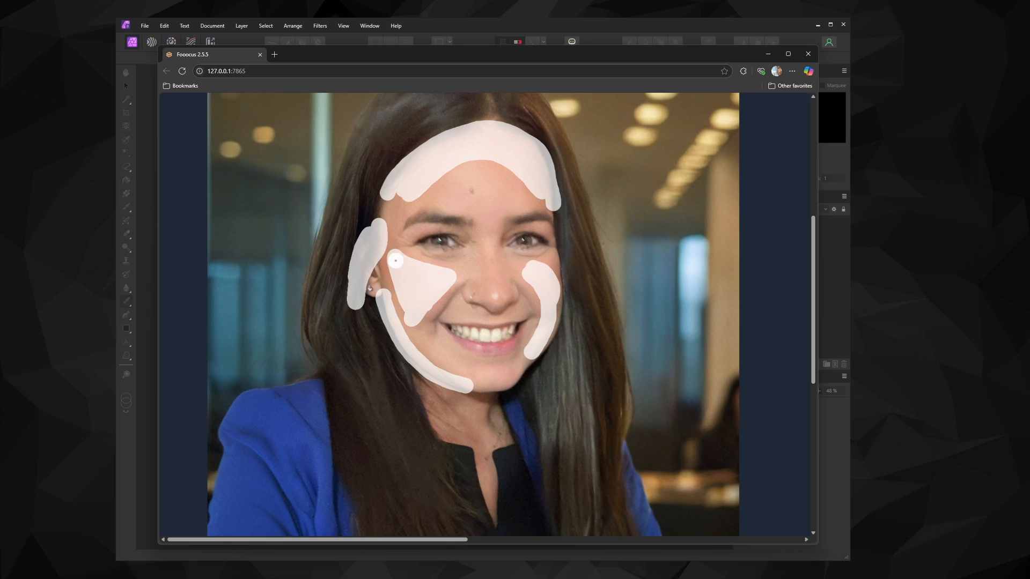
left_click(715, 151)
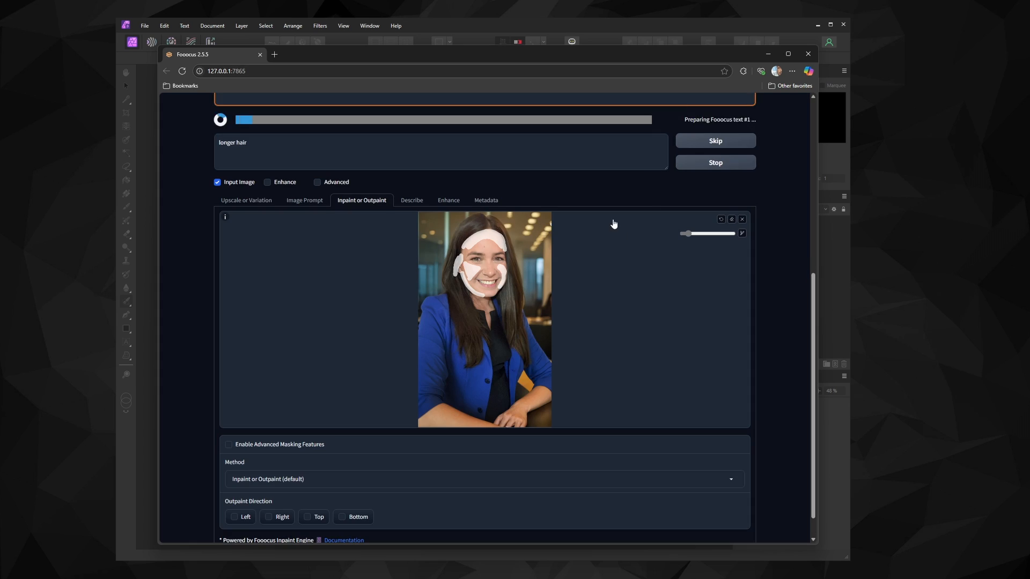
Open the newly generated results in the viewer and compare them
scroll(669, 228, "up", 6)
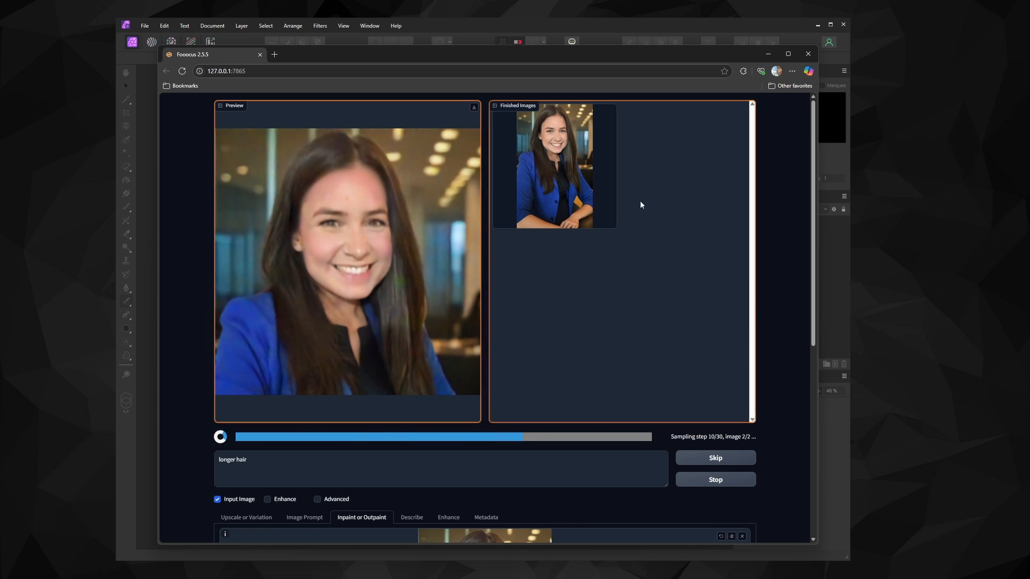
left_click(628, 177)
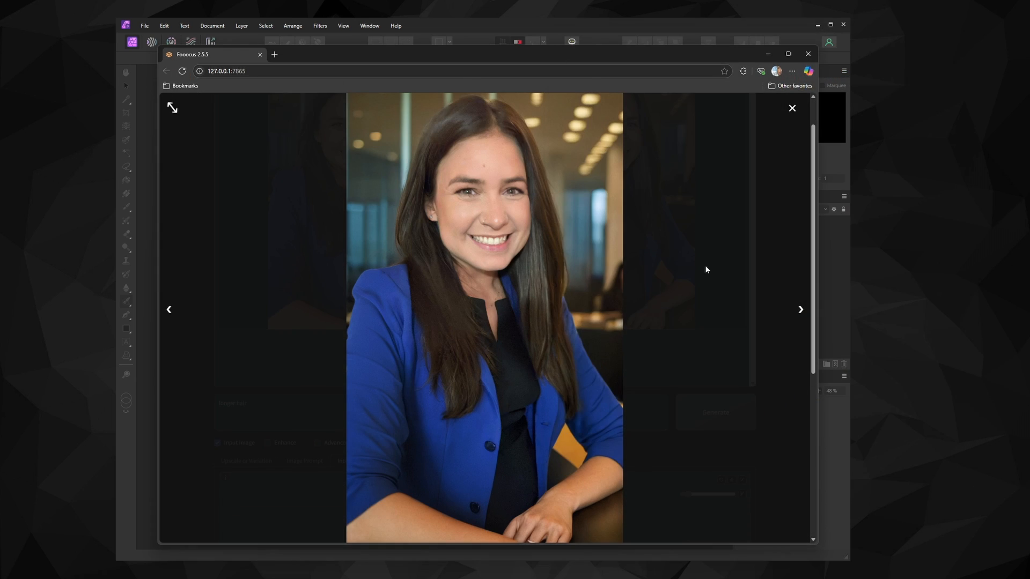
key("Escape")
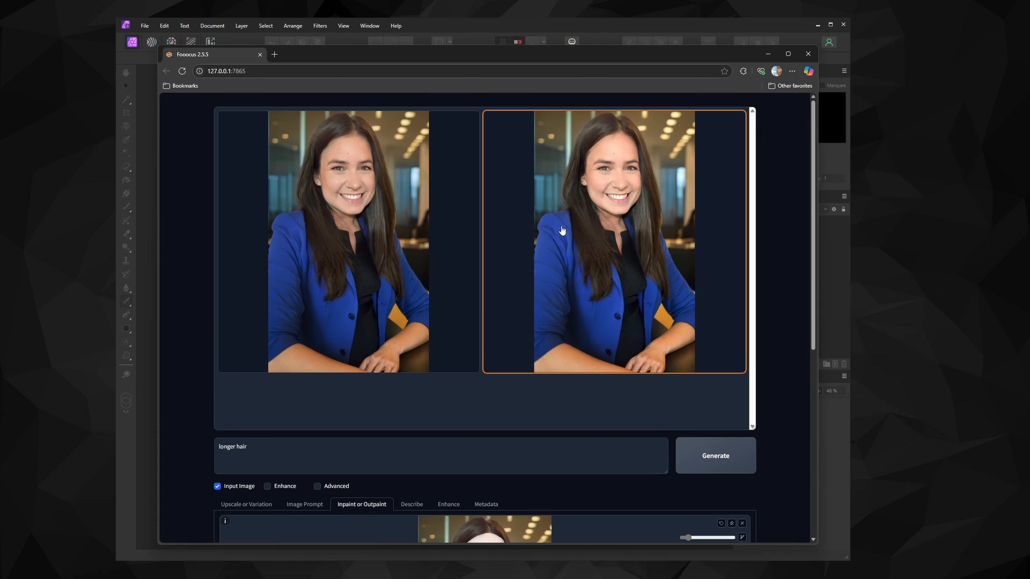
left_click(561, 237)
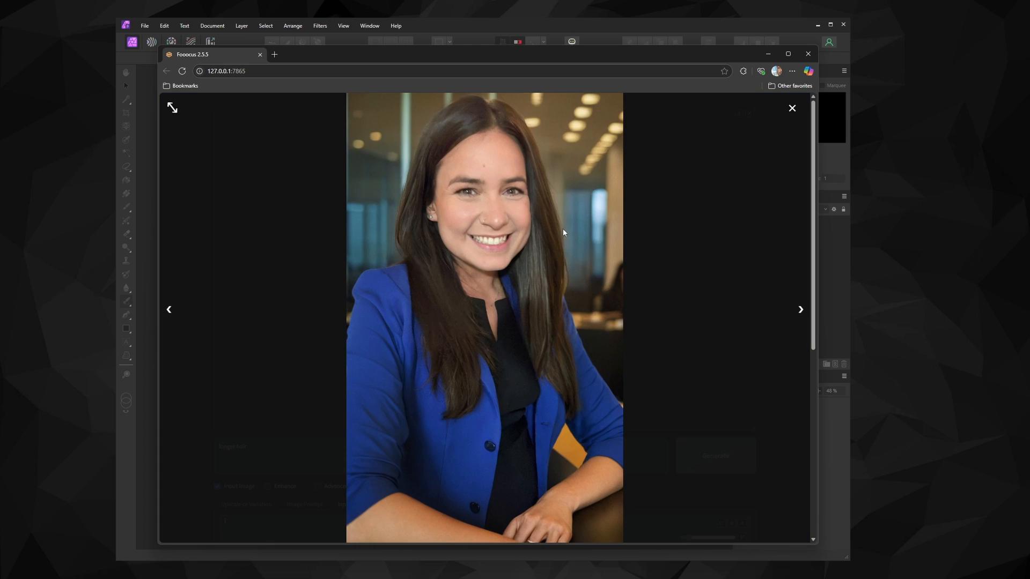
left_click(566, 229)
left_click(581, 219)
left_click(791, 112)
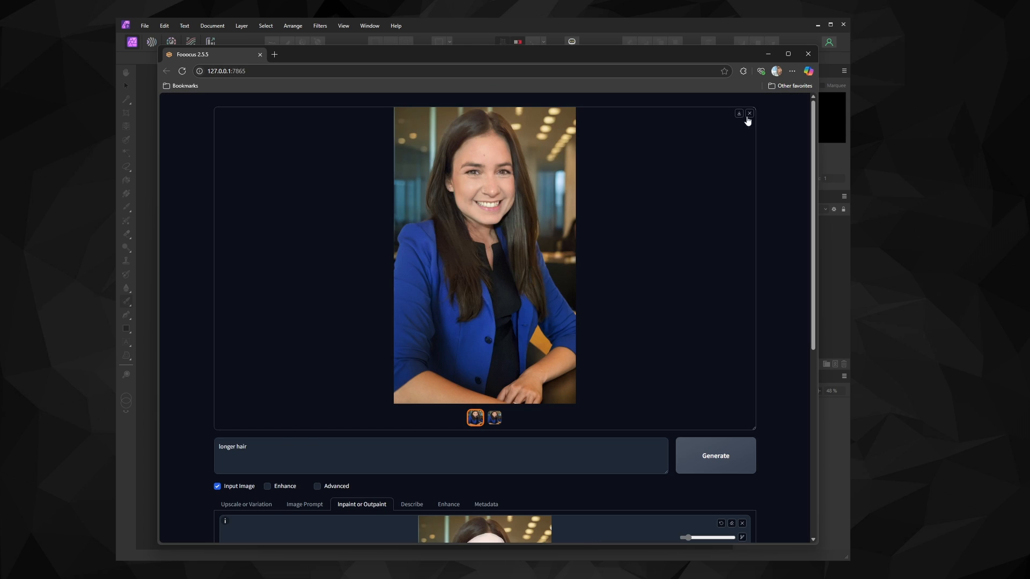
Open the chosen result in Affinity Photo and apply a Develop adjustment raising exposure to 0.12
left_click(526, 225)
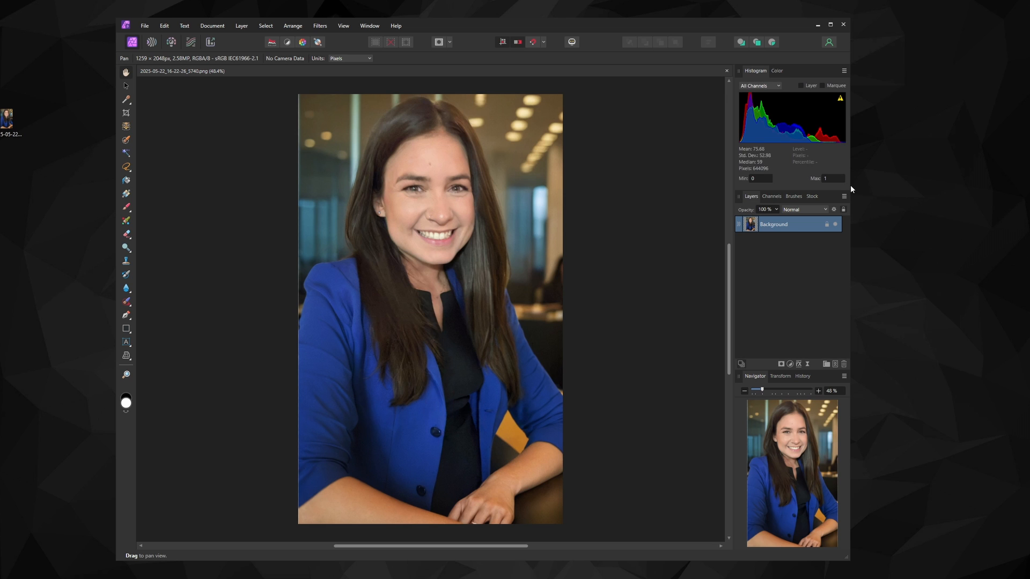
left_click_drag(850, 188, 884, 189)
left_click(171, 42)
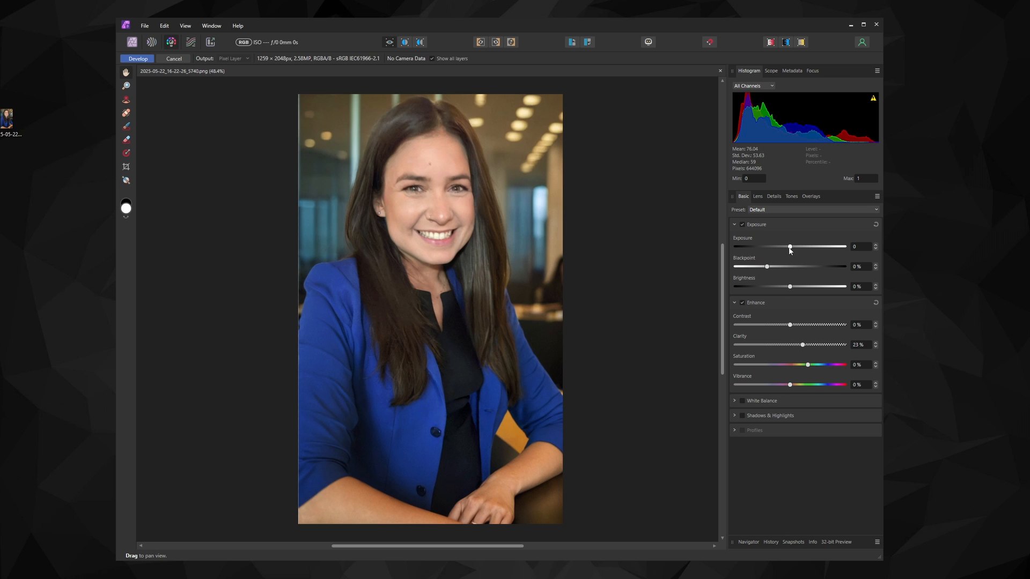
left_click(773, 196)
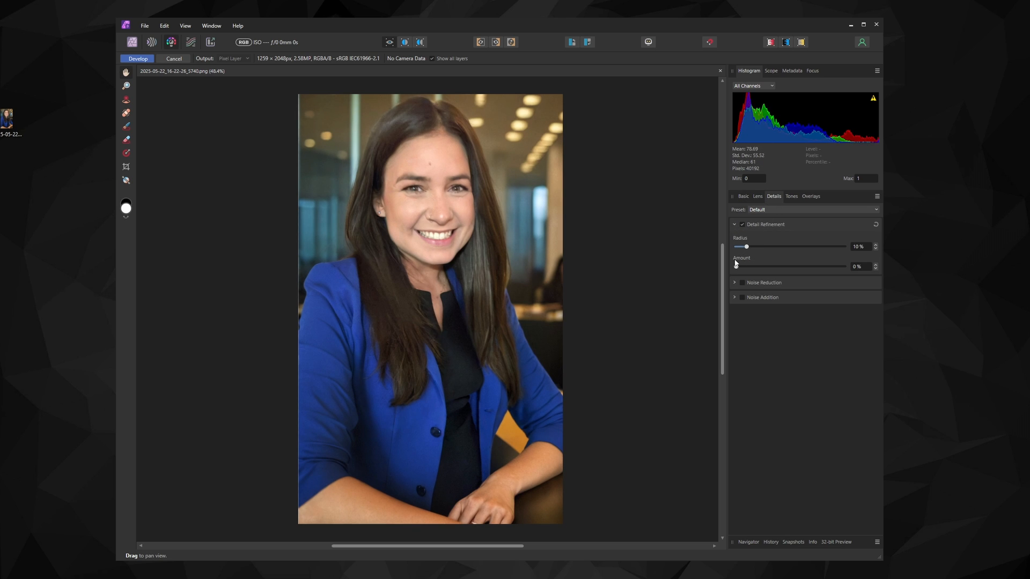
left_click(743, 196)
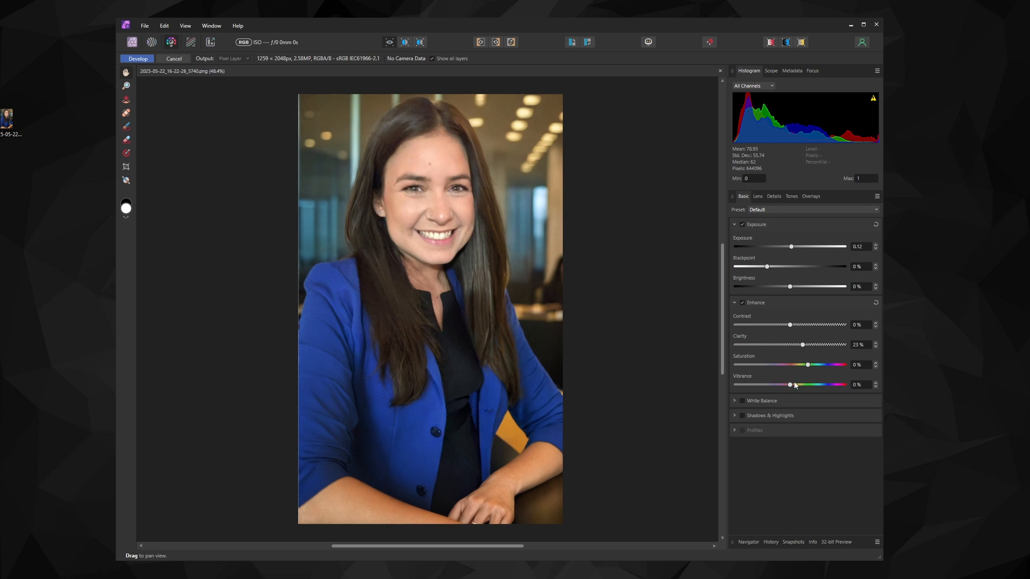
left_click(137, 58)
Zoom in to inspect the face, then crop the image's bottom edge so the height becomes 1884 px
left_click(126, 375)
left_click(395, 166)
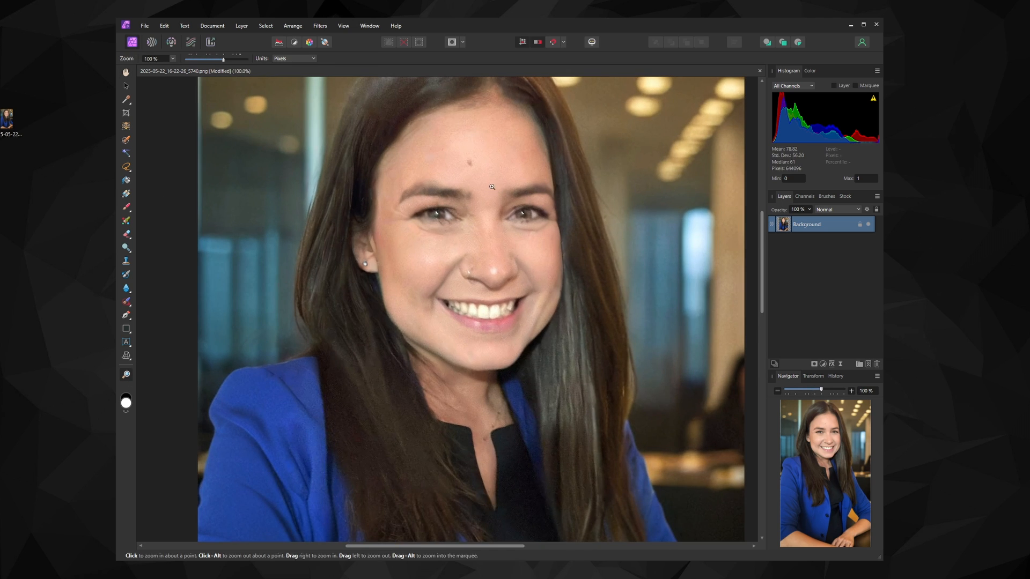
left_click(508, 179, "alt")
scroll(521, 185, "down", 1)
left_click(126, 112)
left_click_drag(489, 517, 489, 478)
scroll(538, 219, "up", 1)
left_click(143, 59)
Select the Inpainting Brush Tool
right_click(126, 301)
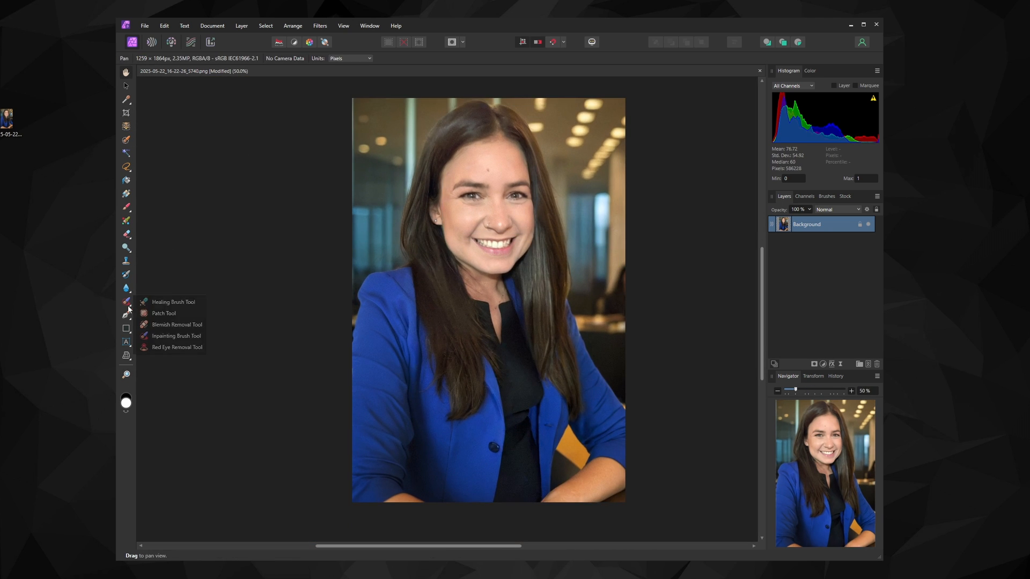
left_click(172, 324)
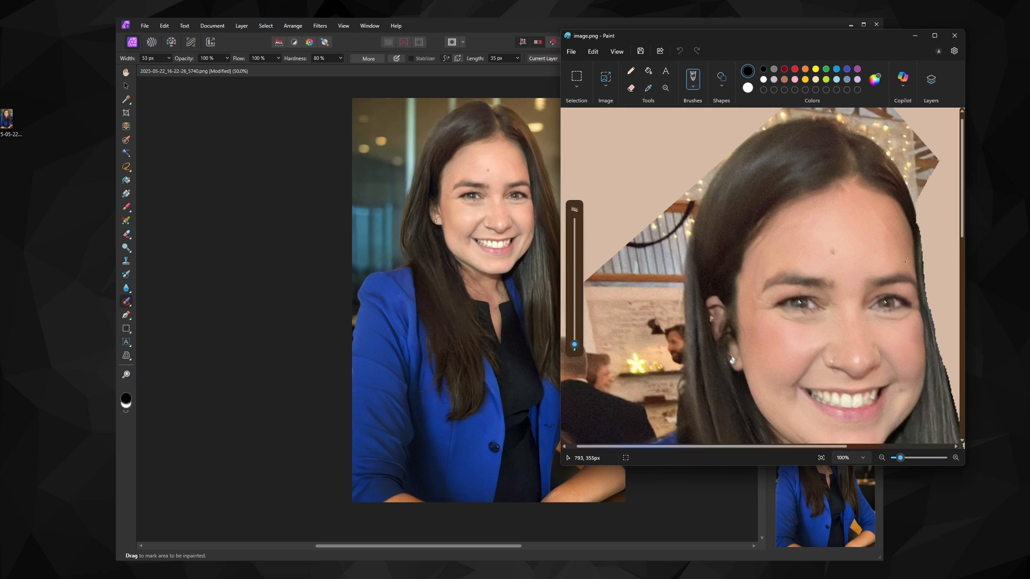
left_click_drag(231, 60, 230, 61)
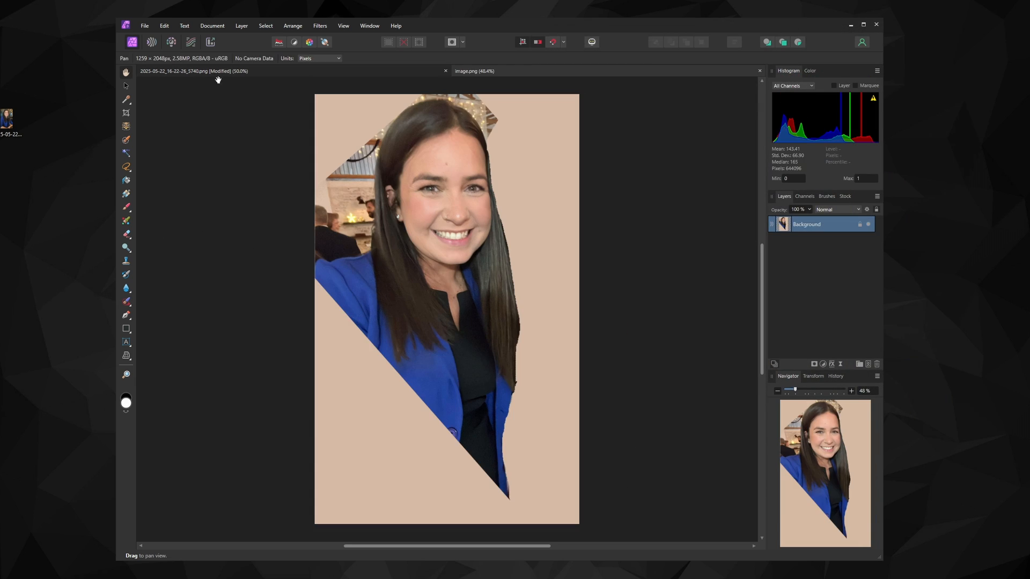
Switch back and forth between the two open documents to compare the original cut-out with the final image
left_click(219, 72)
left_click(525, 72)
left_click(276, 72)
left_click(533, 72)
left_click(274, 72)
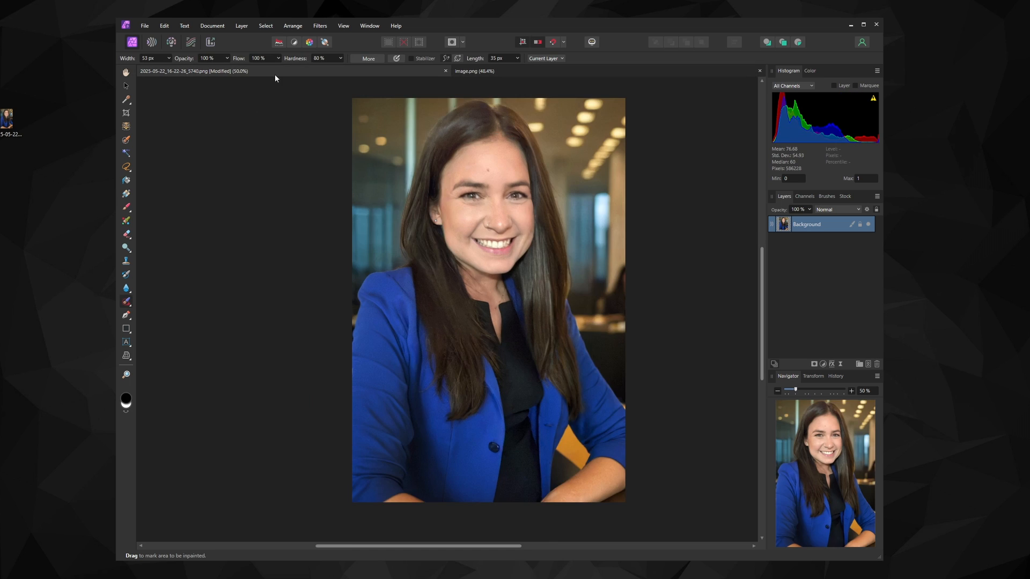
left_click(520, 71)
left_click(263, 72)
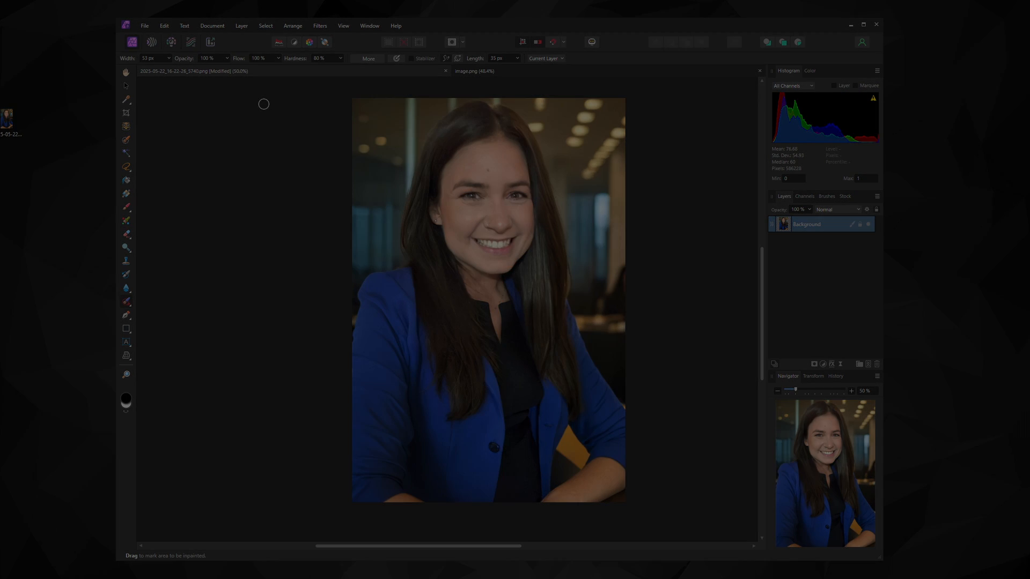